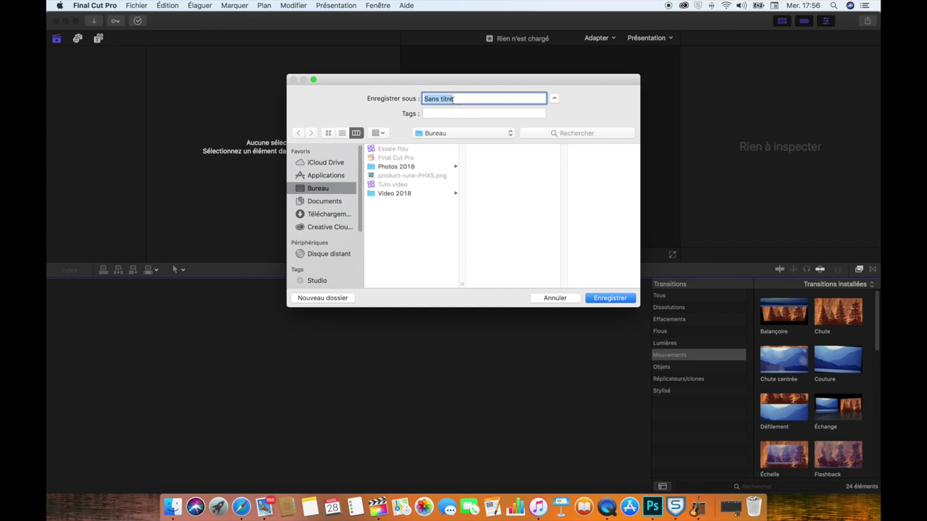
Save the new library on the desktop under the name "tuto ecran"
type("tuto ecran")
left_click(608, 298)
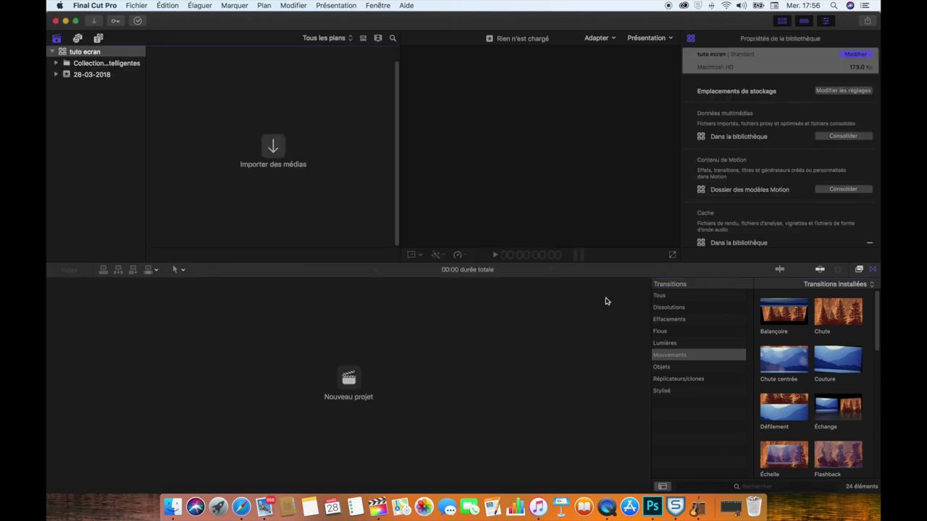
Import the "Present tio tuto canon !" video and the Canon interie.MP3 audio into the 28-03-2018 event
left_click(93, 21)
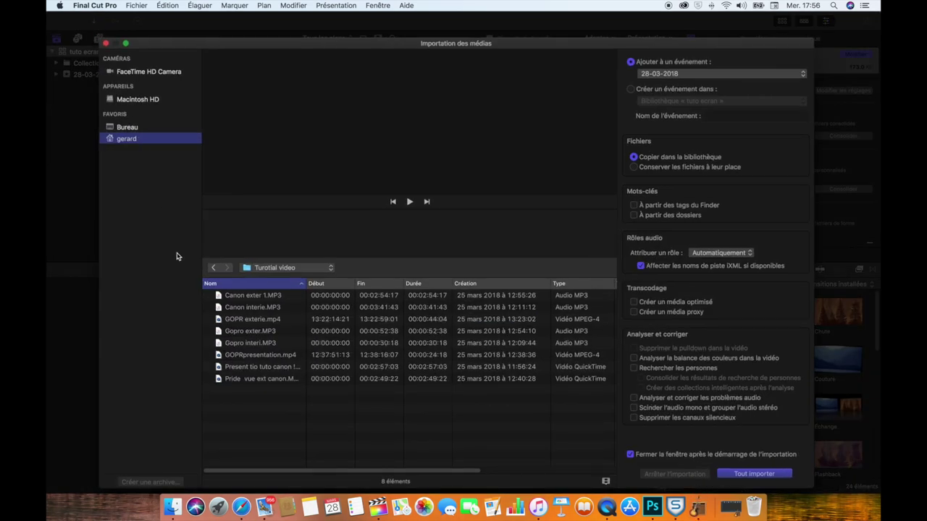
left_click(245, 369)
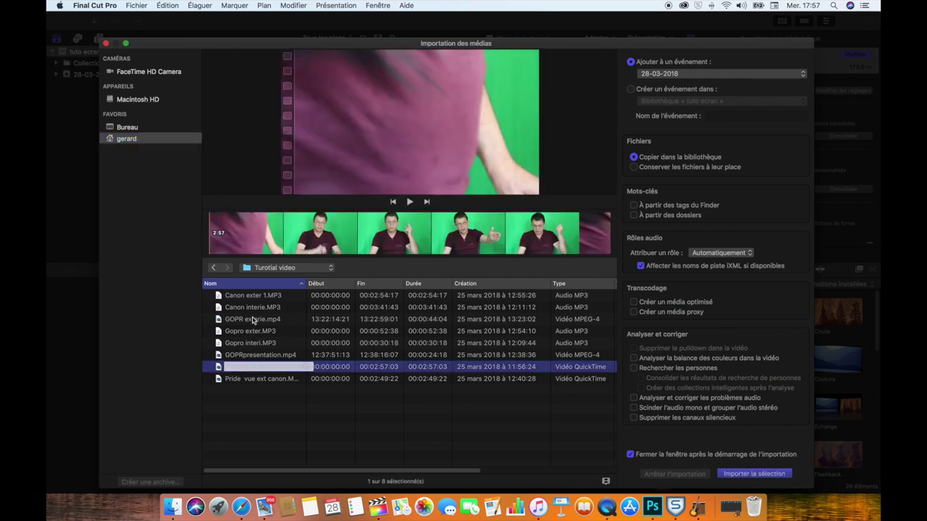
left_click(766, 473)
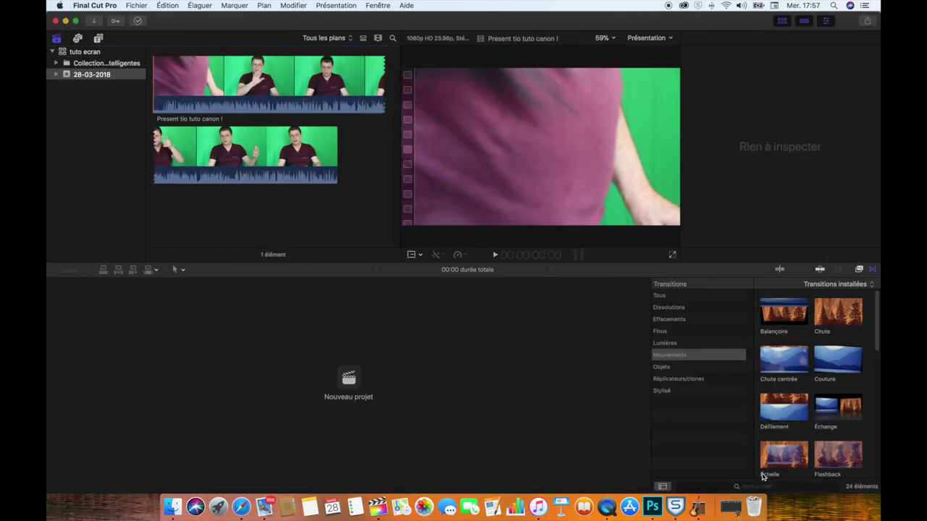
left_click(94, 23)
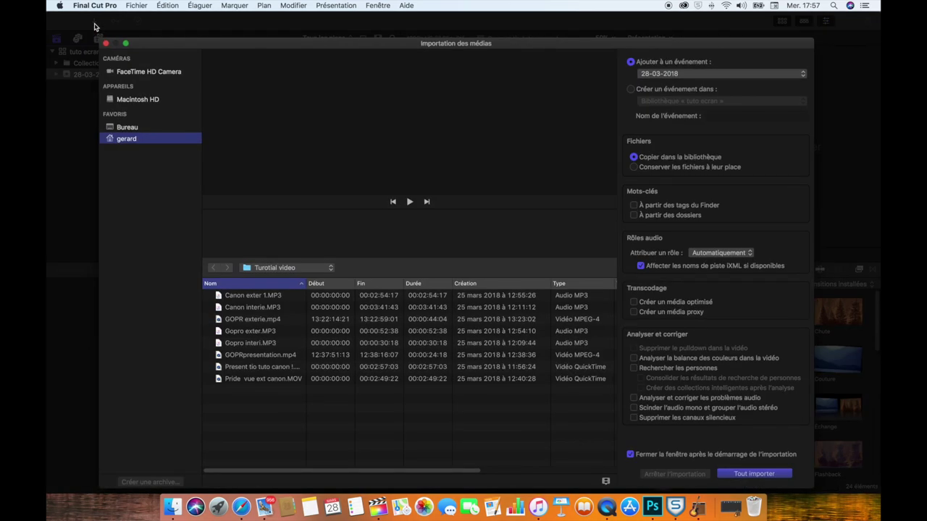
left_click(239, 308)
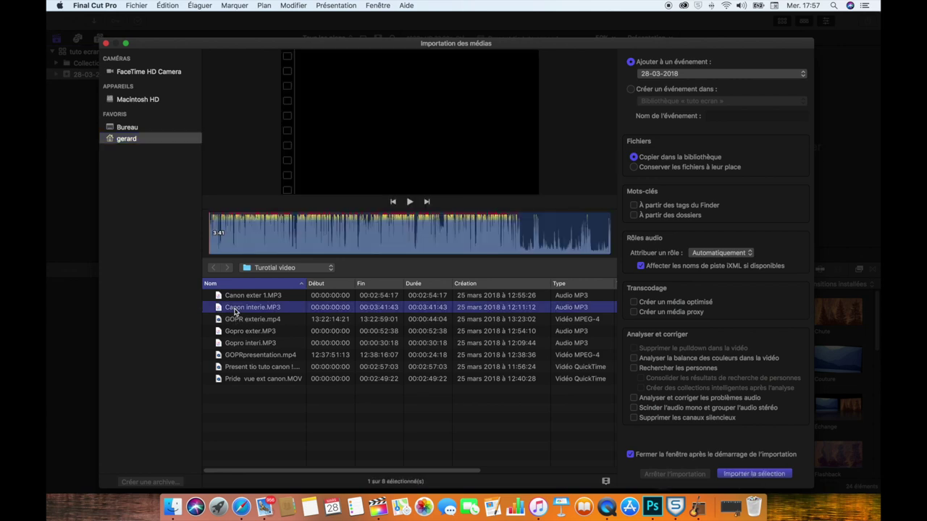
left_click(755, 474)
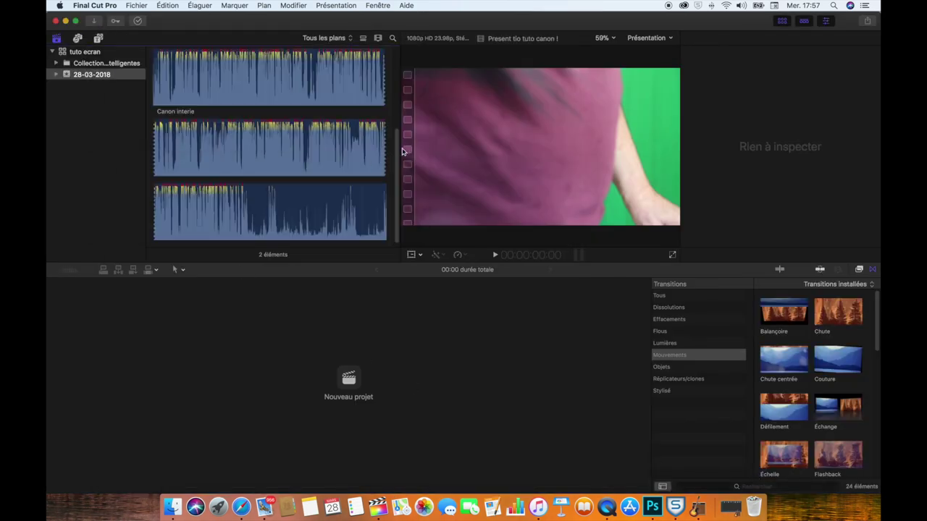
left_click_drag(397, 156, 389, 72)
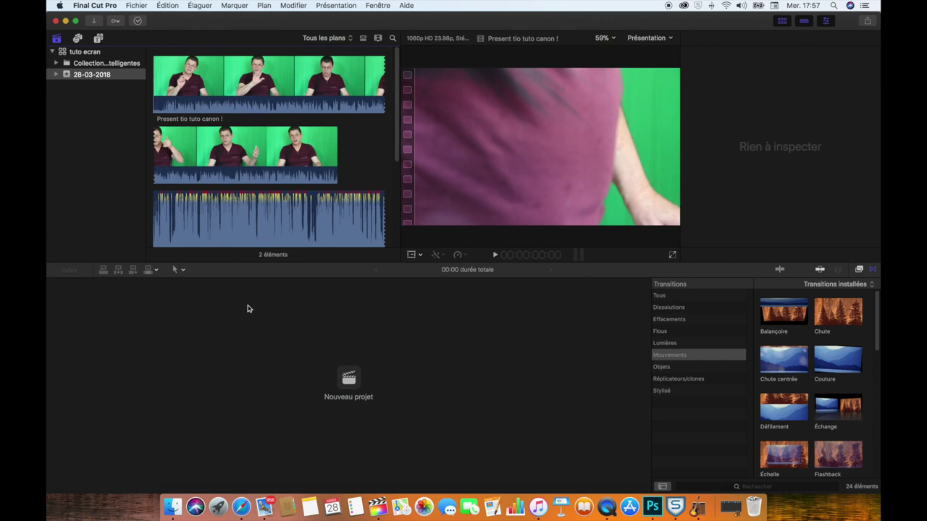
Set the start of the "Present tio tuto canon !" selection range about 5 seconds in and play it to check
left_click(169, 84)
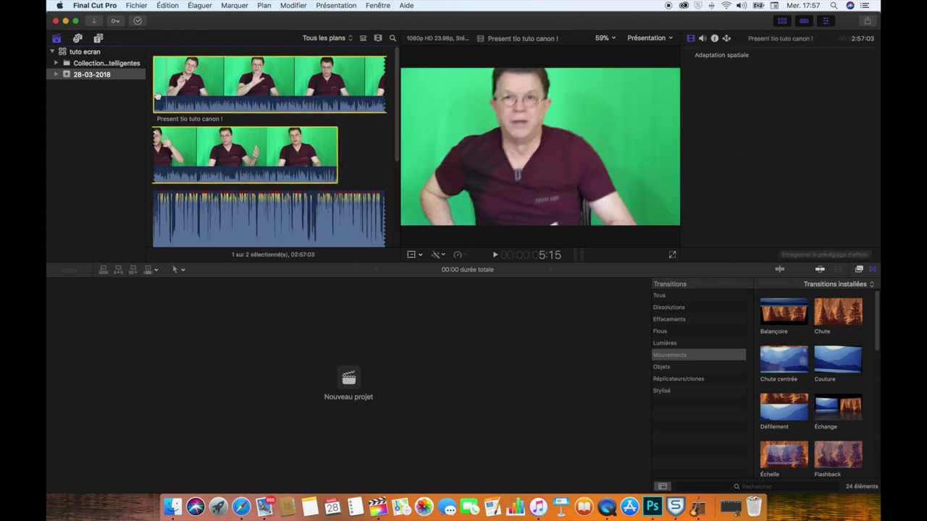
left_click_drag(157, 97, 166, 99)
key("space")
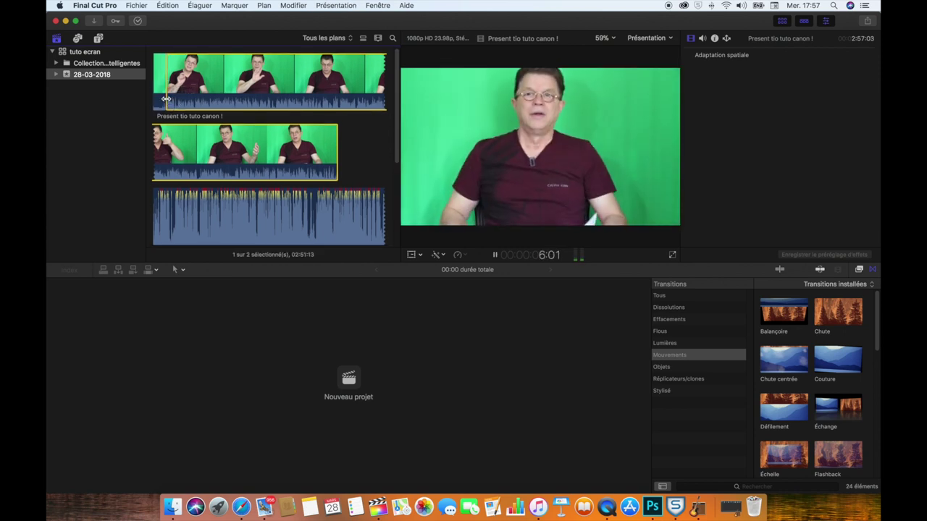
key("space")
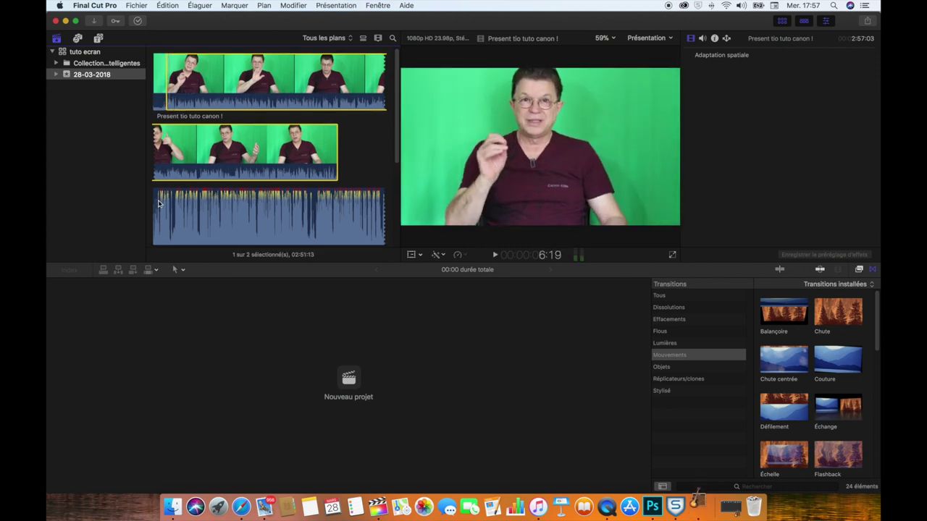
Set the start of the Canon interie audio's selection range about 1 second in and listen to check it
left_click(156, 208)
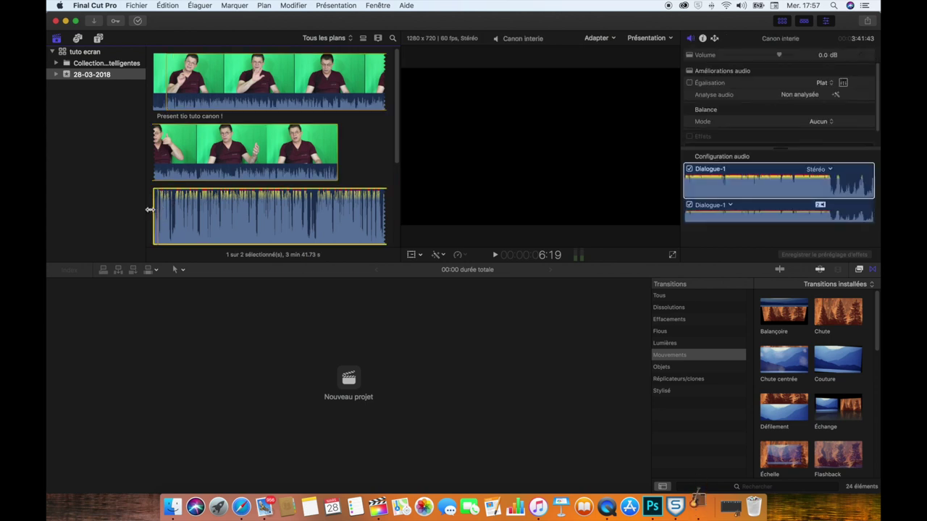
left_click(152, 210)
left_click_drag(154, 212, 156, 210)
key("space")
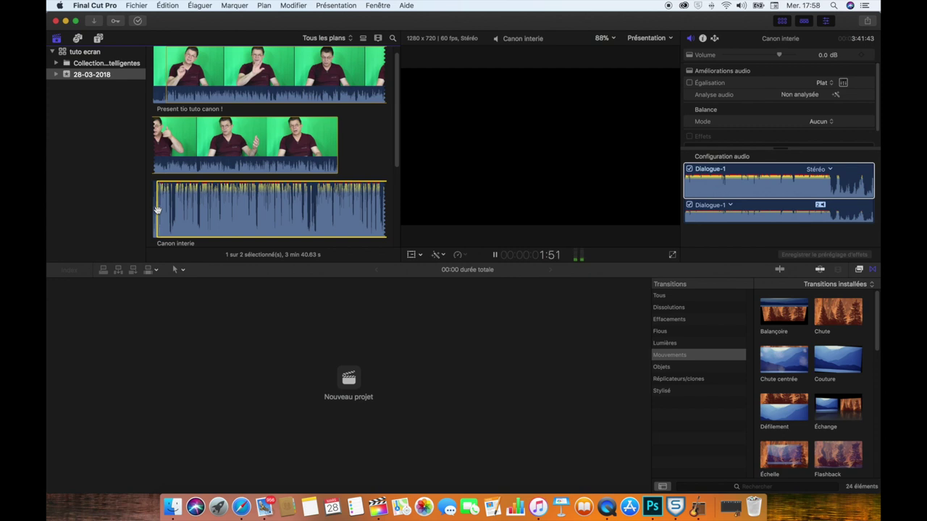
key("space")
Synchronize the marked video and audio ranges into one clip in event 28-03-2018, using audio for synchronization and disabling the AV clips' audio components
left_click(193, 81, "super")
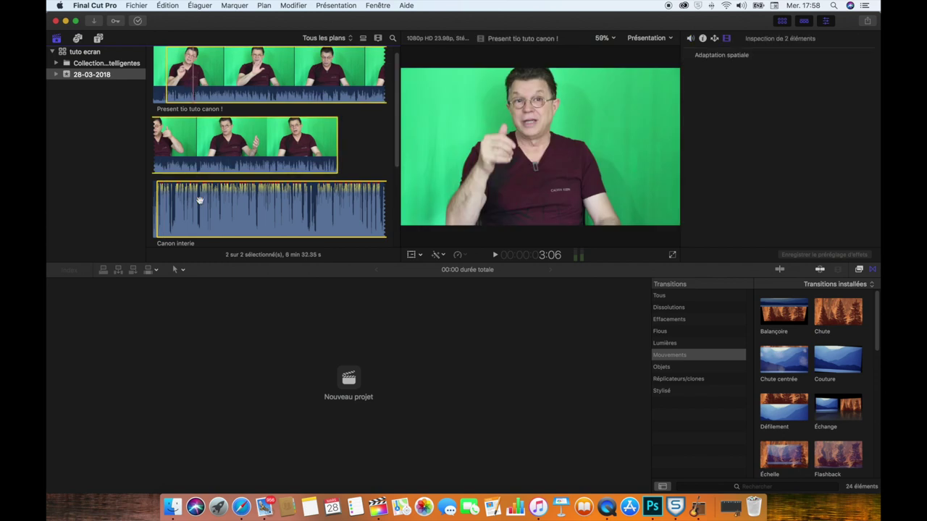
left_click(265, 6)
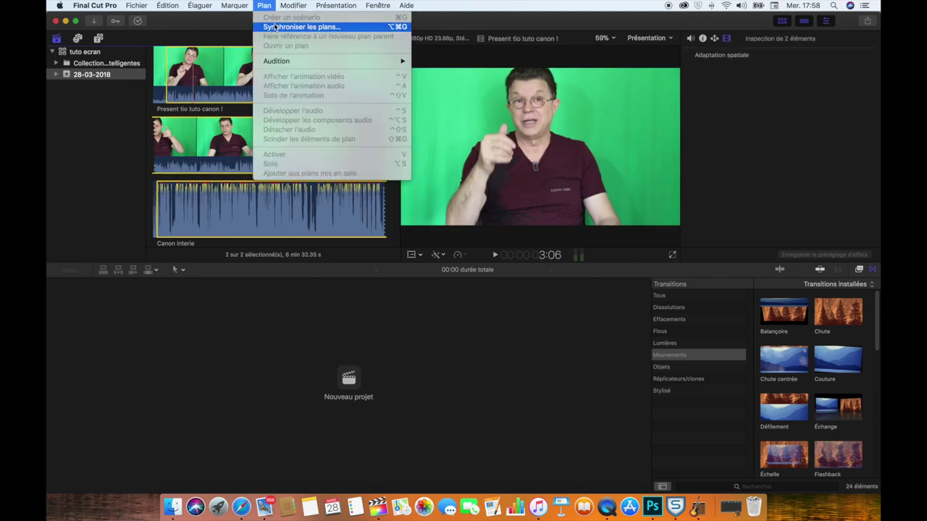
left_click(289, 26)
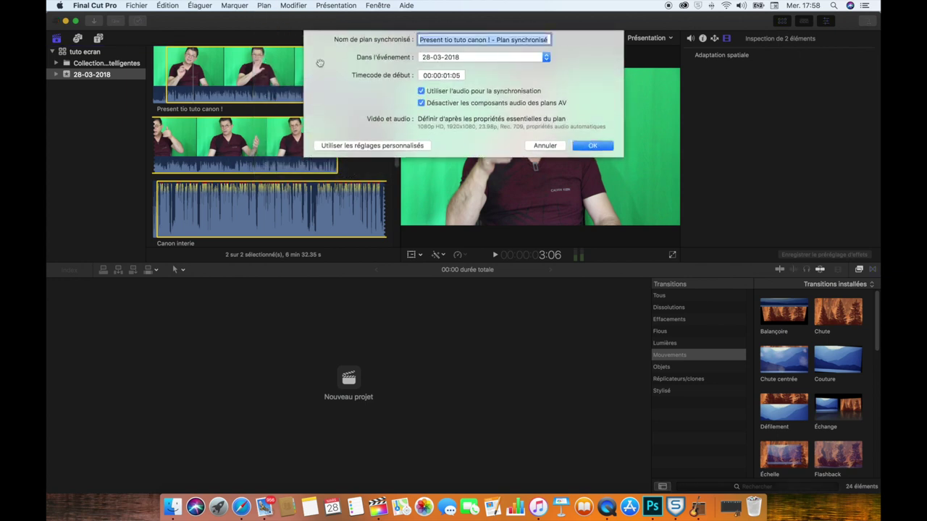
left_click(591, 146)
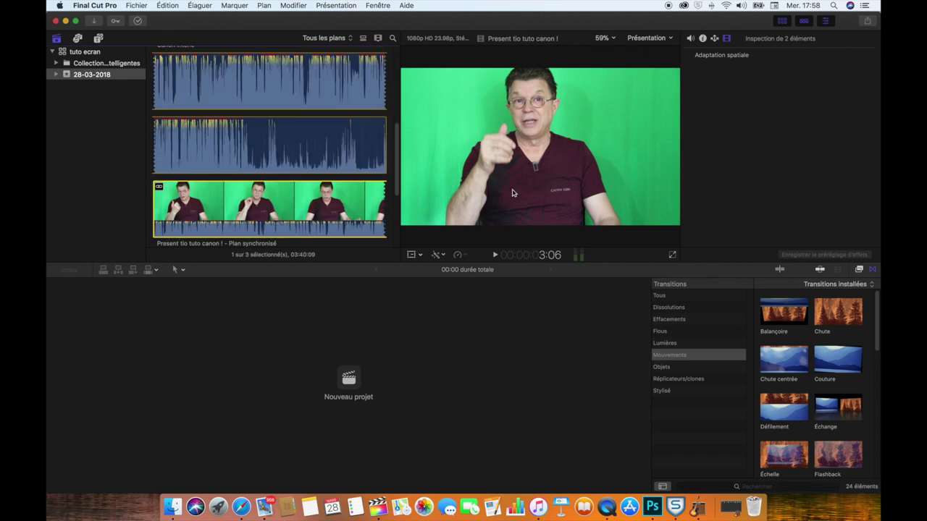
Play the synchronized clip in the browser to check that sound and picture match
left_click_drag(396, 146, 393, 196)
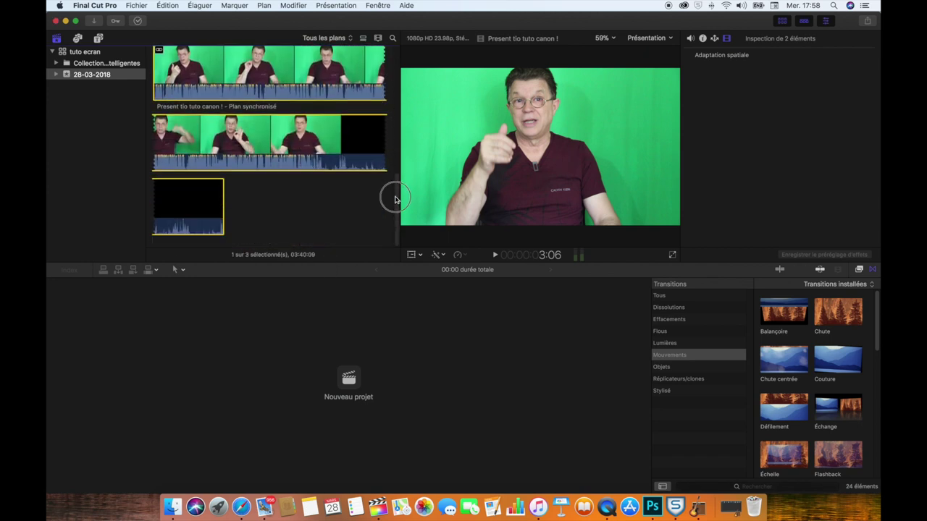
left_click(192, 76)
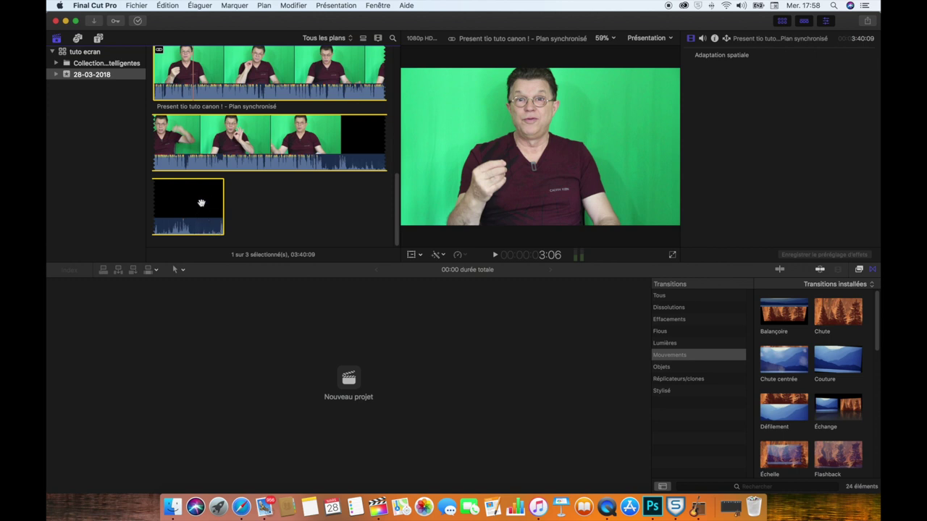
scroll(201, 203, "up", 1)
key("space")
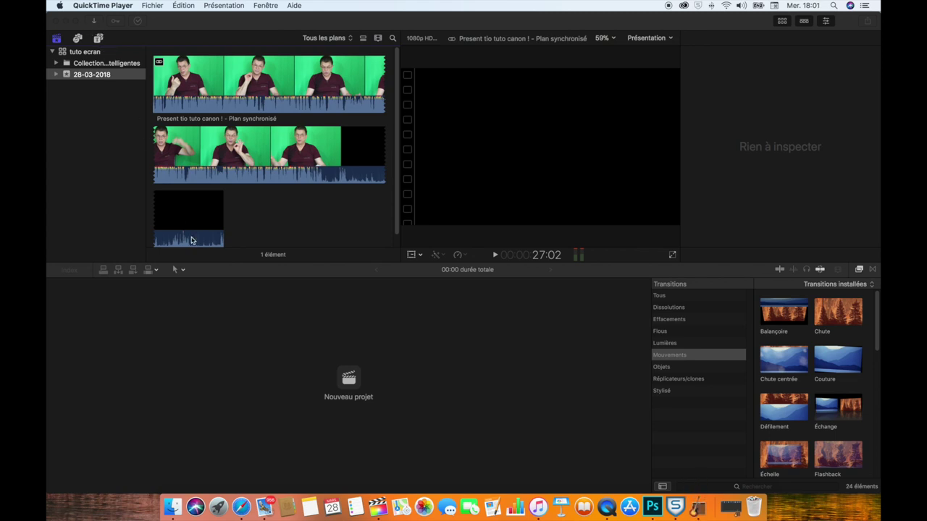
Create a project named "tuto montage" in event 28-03-2018 and append the synchronized clip to its timeline
left_click(349, 380)
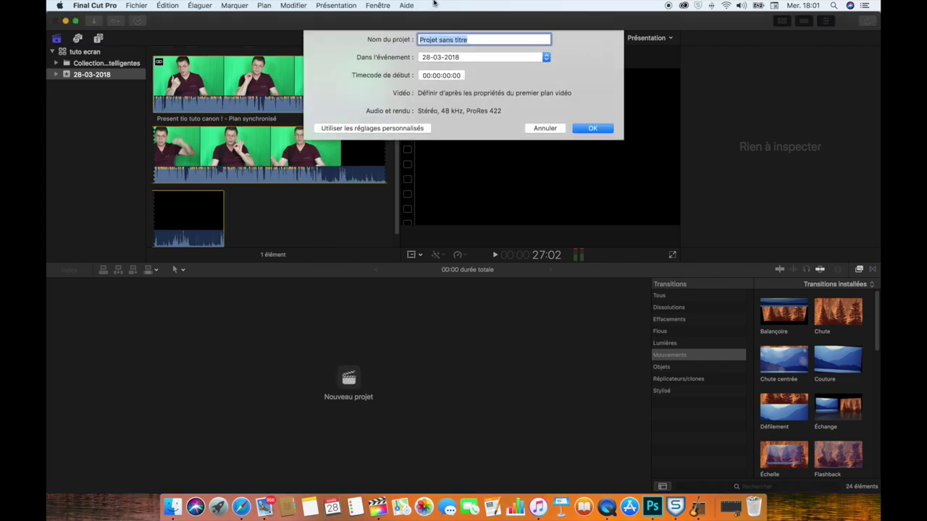
type("tuto montage")
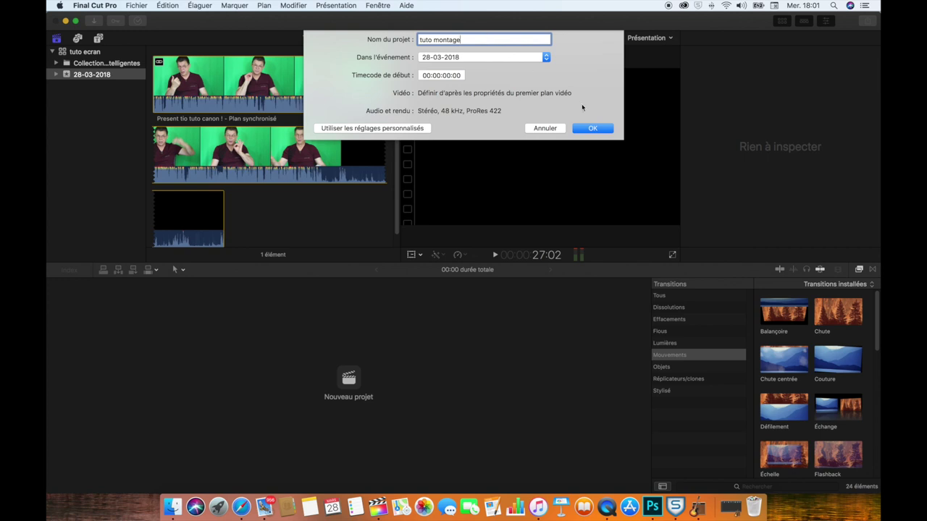
left_click(592, 128)
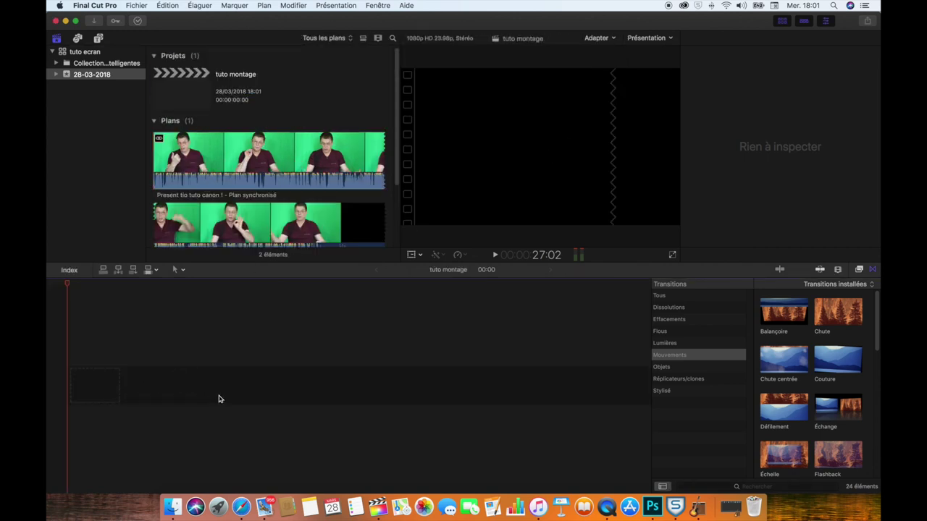
left_click(186, 151)
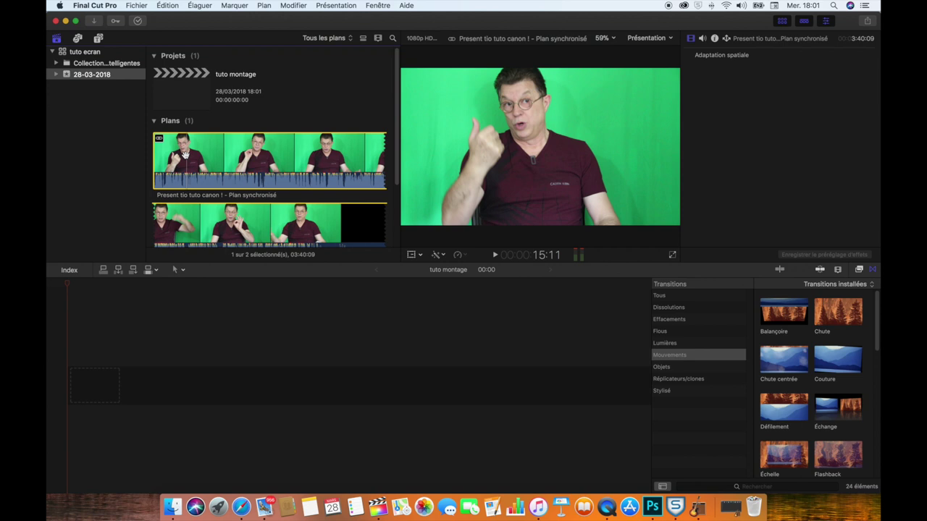
key("e")
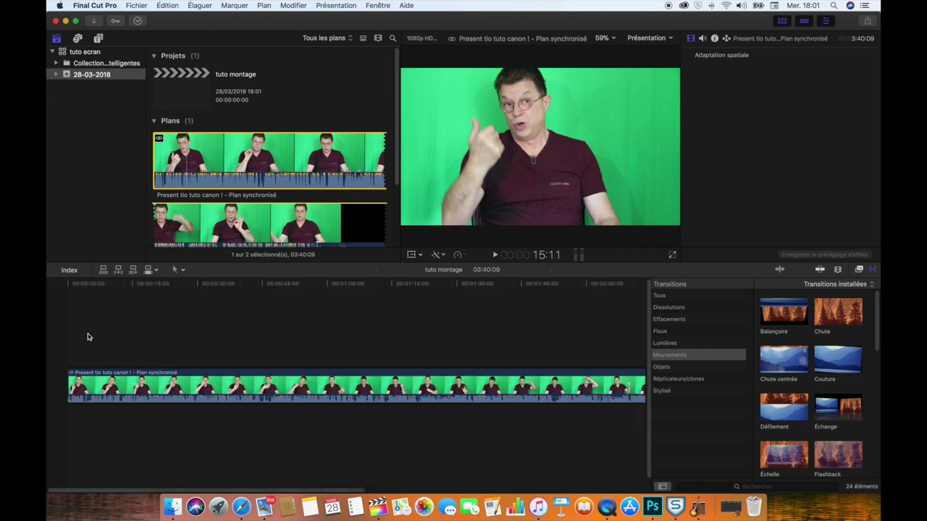
Cut the timeline clip about 1 second 12 frames in, delete the opening segment and play the new start
left_click(86, 284)
mouse_move(86, 283)
left_mouse_down()
mouse_move(71, 283)
mouse_move(99, 287)
mouse_move(68, 285)
left_mouse_up()
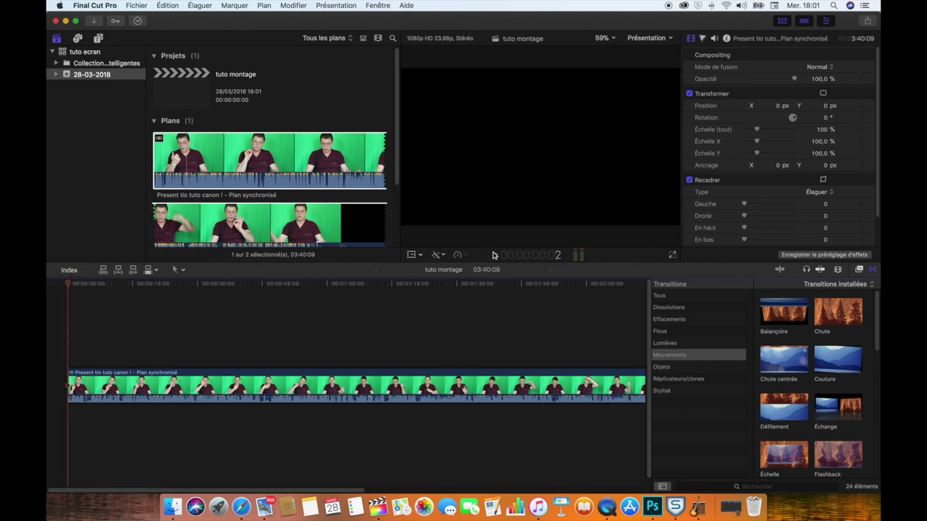
left_click(496, 257)
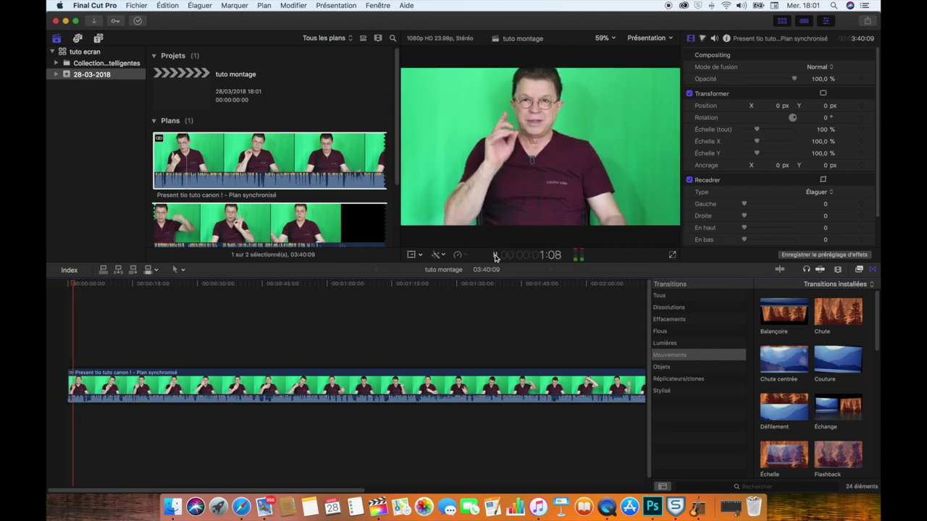
left_click(496, 257)
left_click(74, 285)
left_click_drag(75, 285, 72, 284)
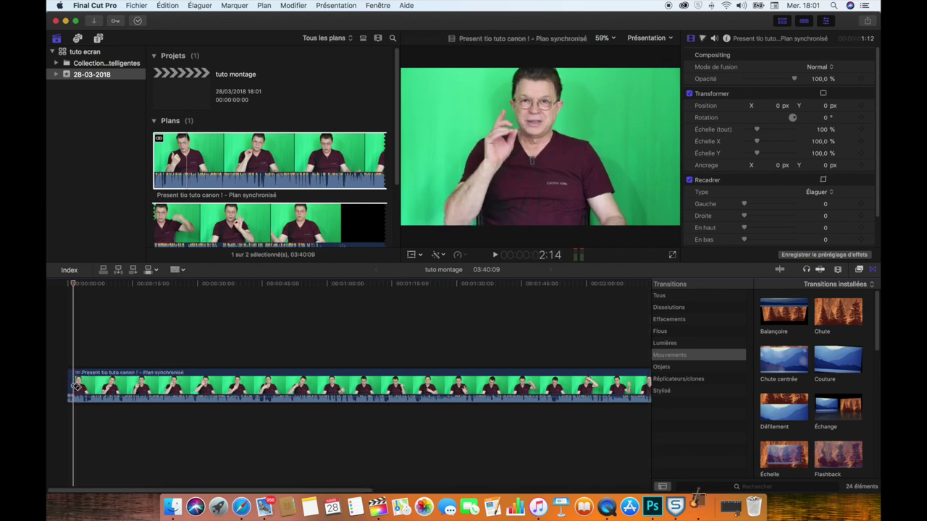
left_click(71, 393)
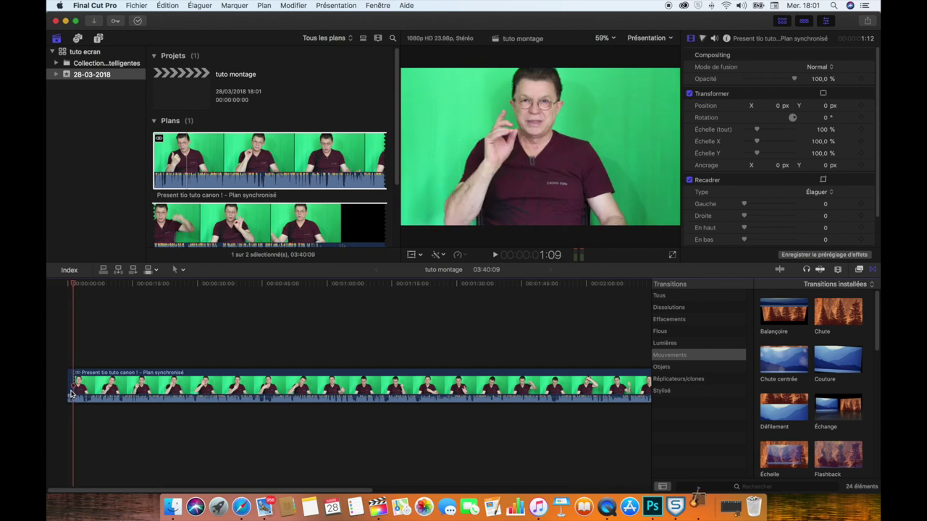
left_click_drag(71, 393, 73, 393)
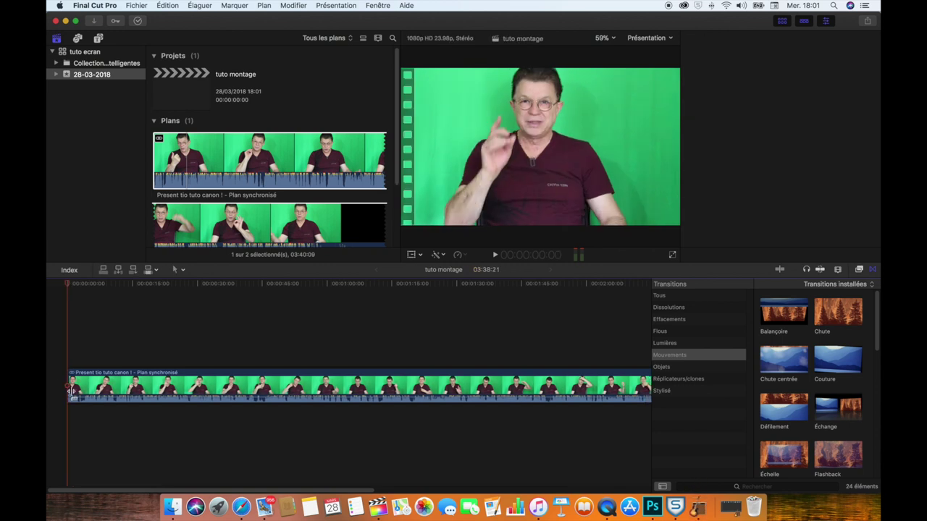
left_click(495, 255)
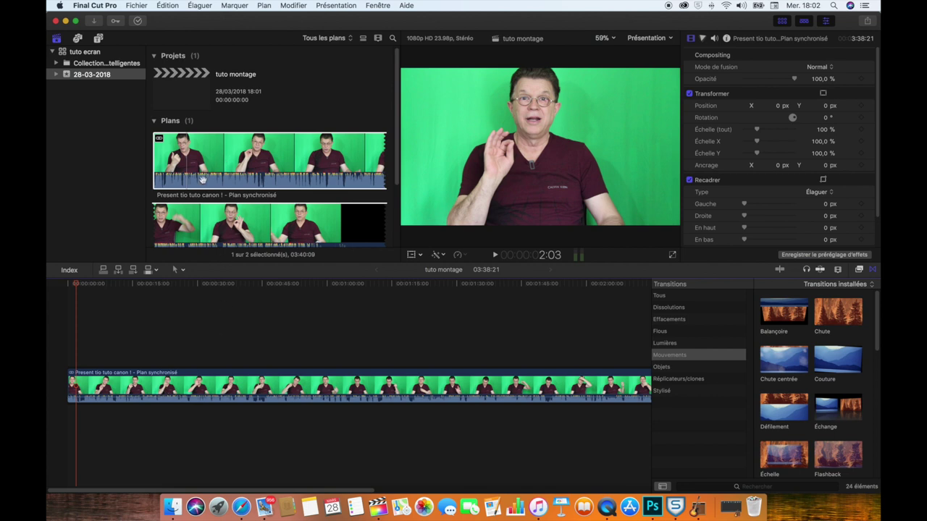
Import the photo GOPR3496.jpg from the desktop folder Photos 2018 > Las Vegas into event 28-03-2018, copying it into the library
left_click(93, 22)
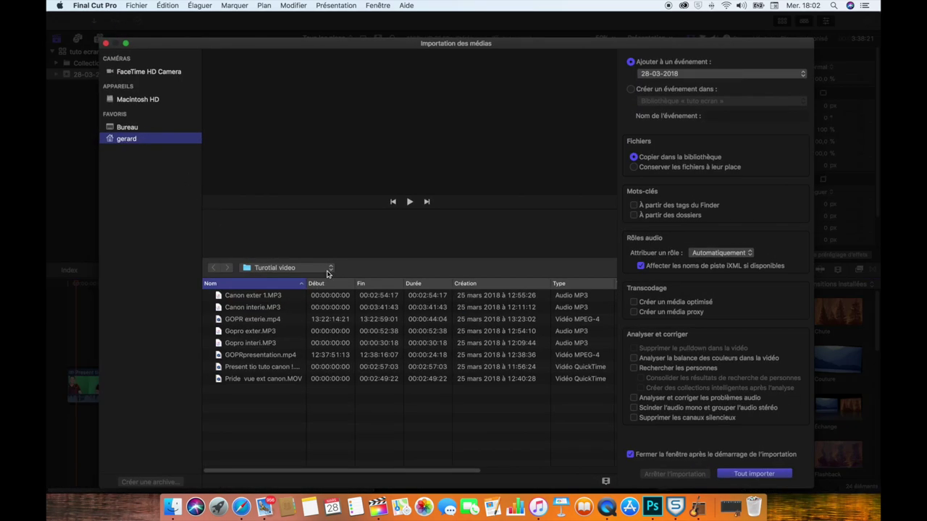
left_click(125, 129)
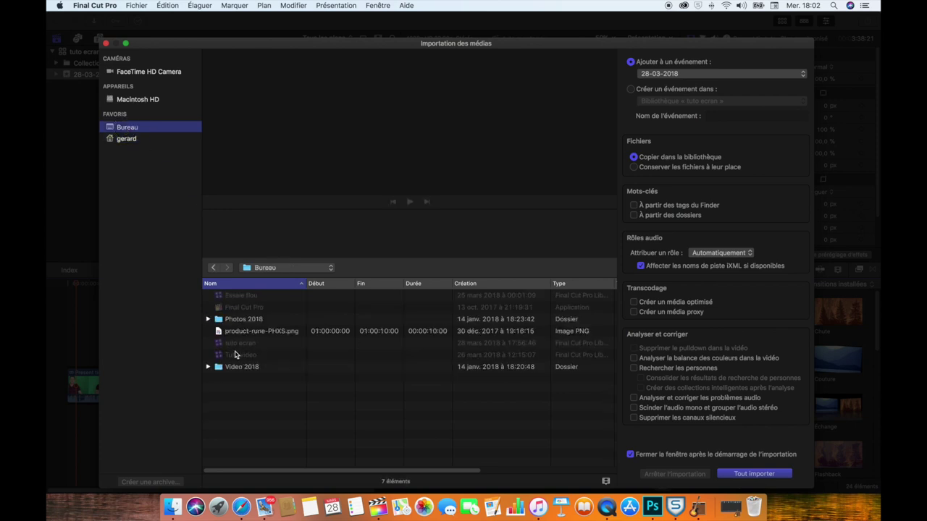
double_click(244, 319)
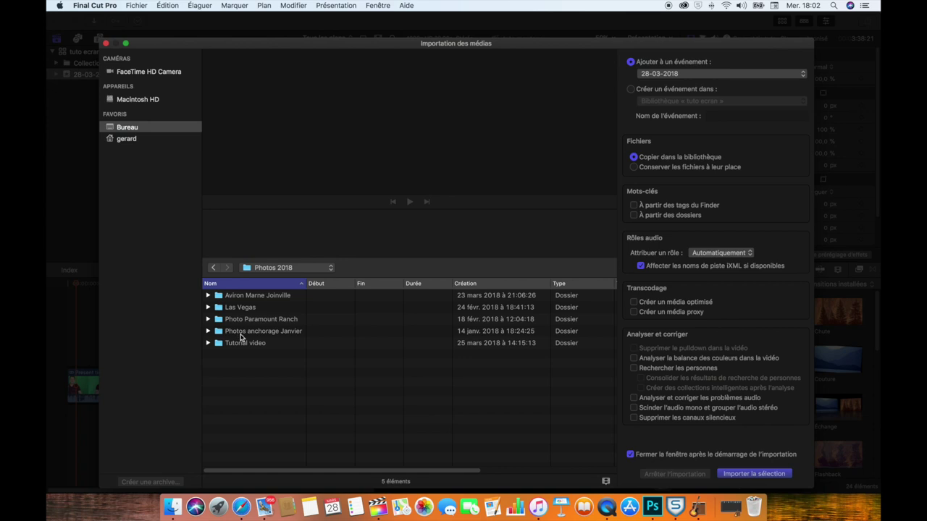
double_click(241, 308)
left_click(245, 413)
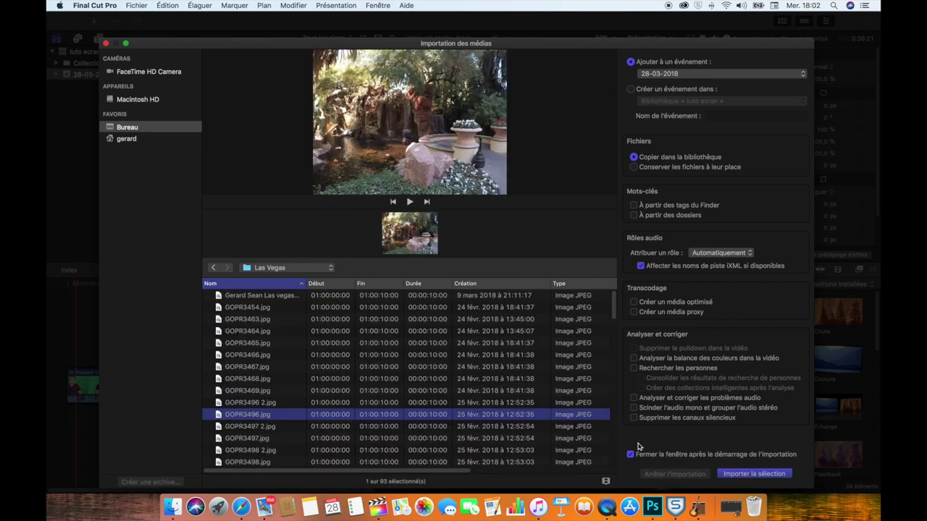
left_click(737, 474)
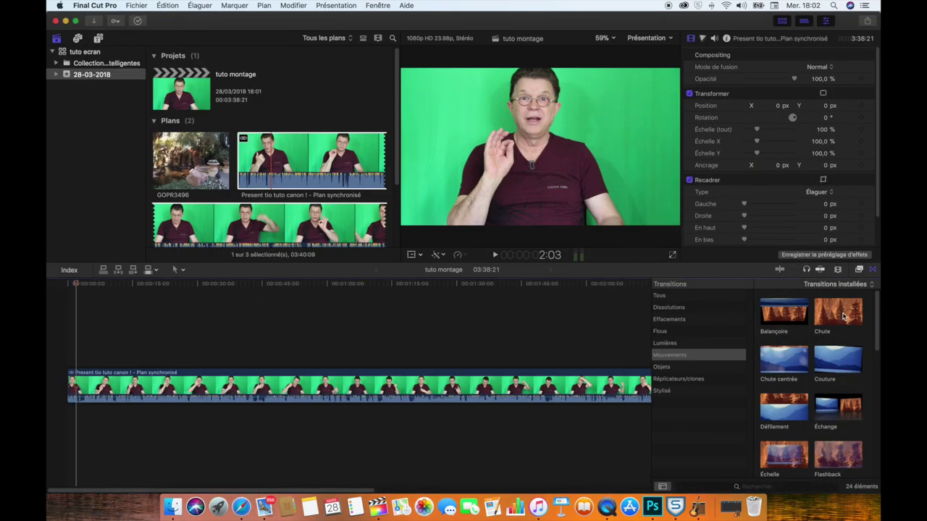
Apply the Incrustateur keying effect from the Incrustation category to the synchronized green-screen clip on the timeline
left_click(859, 269)
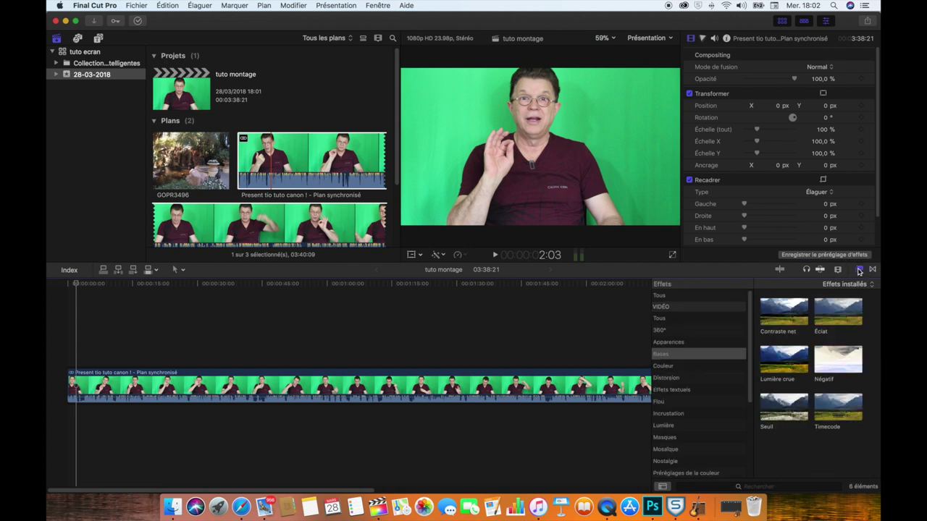
left_click(667, 413)
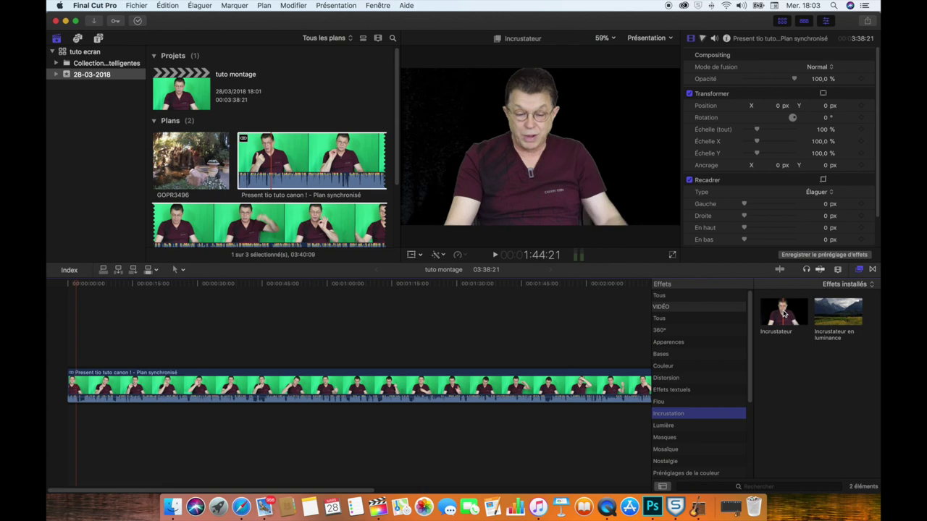
left_click_drag(783, 313, 183, 388)
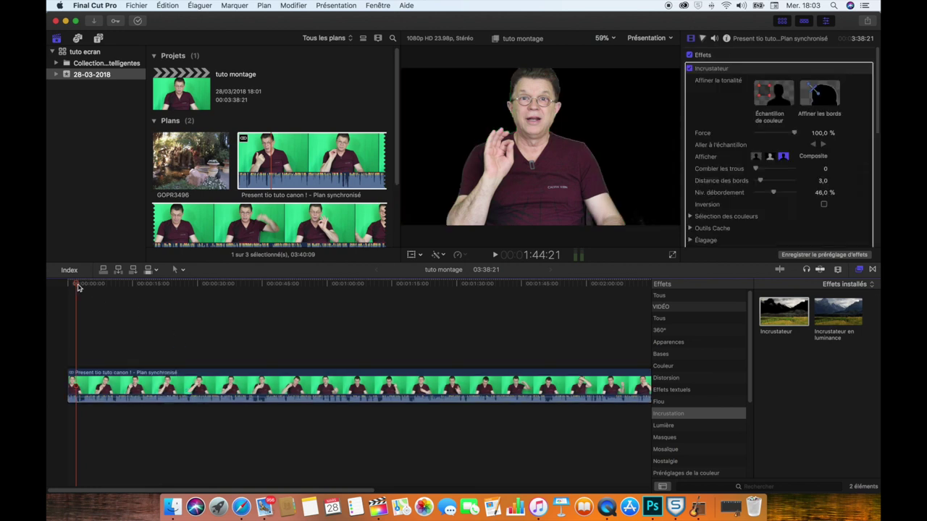
Connect the GOPR3496 photo beneath the keyed clip at the start of the timeline and play the composite
left_click(68, 284)
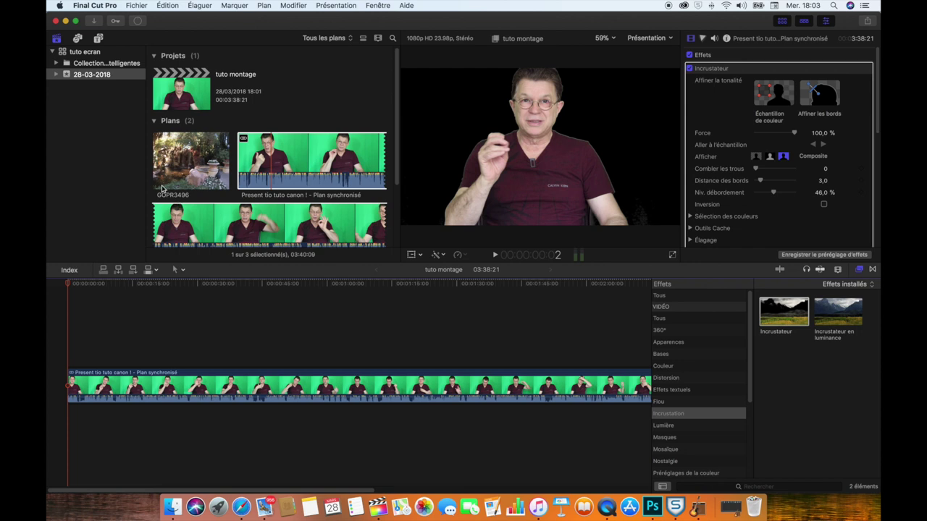
left_click_drag(179, 150, 69, 422)
left_click(95, 430)
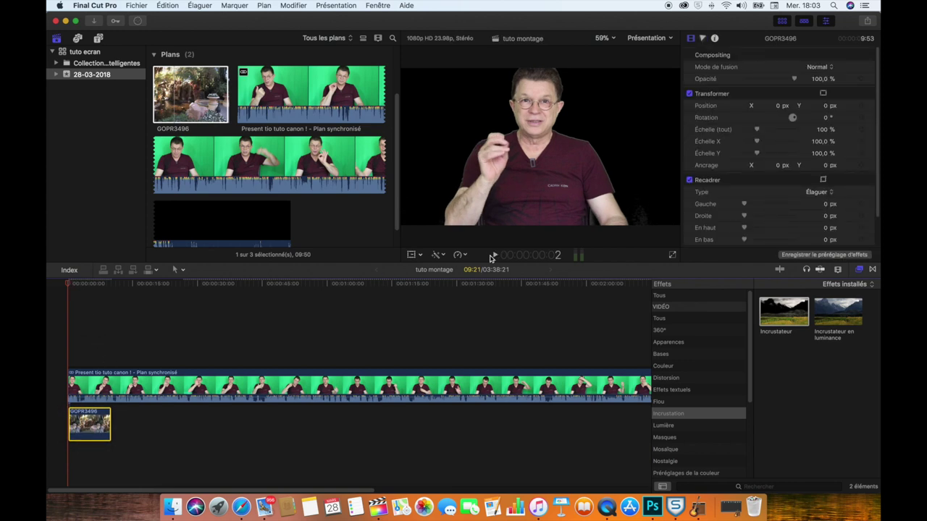
left_click(494, 257)
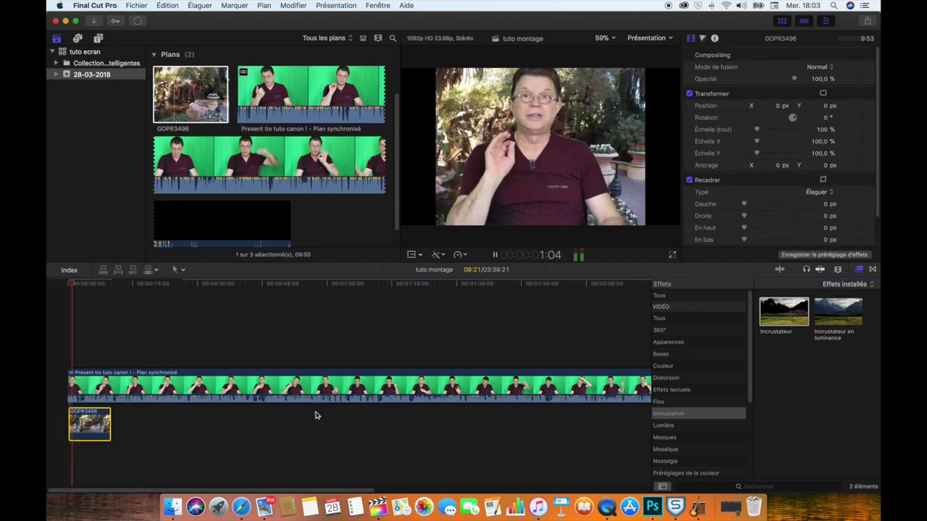
key("space")
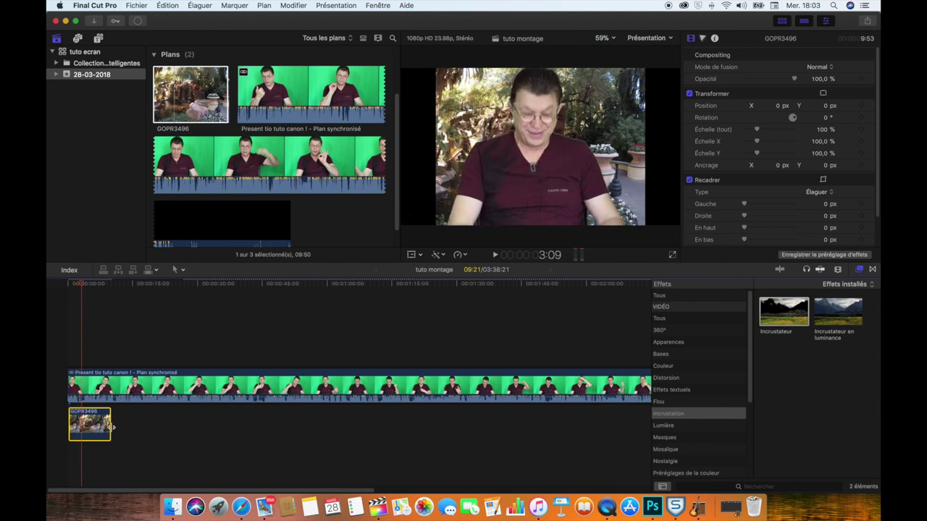
Extend the GOPR3496 background photo on the timeline to about 1 minute 51 seconds and play the result
left_click_drag(112, 425, 549, 435)
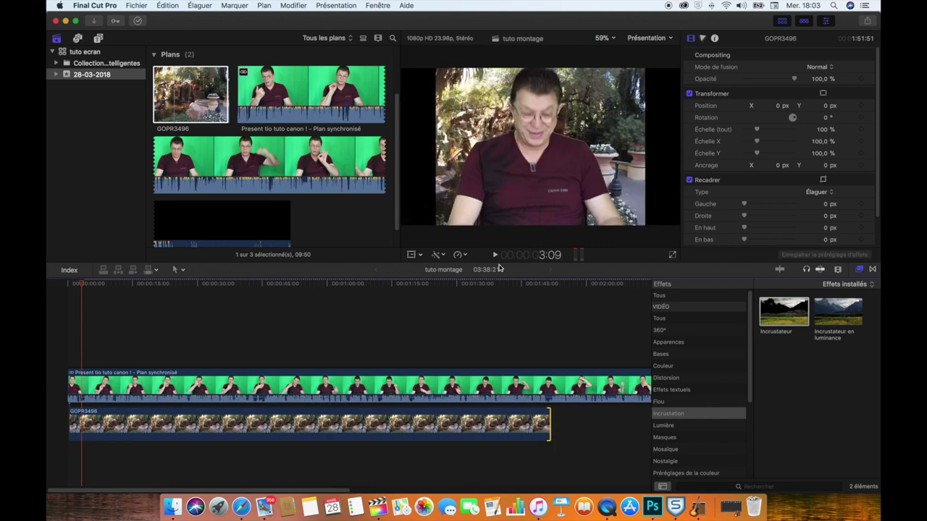
left_click(493, 256)
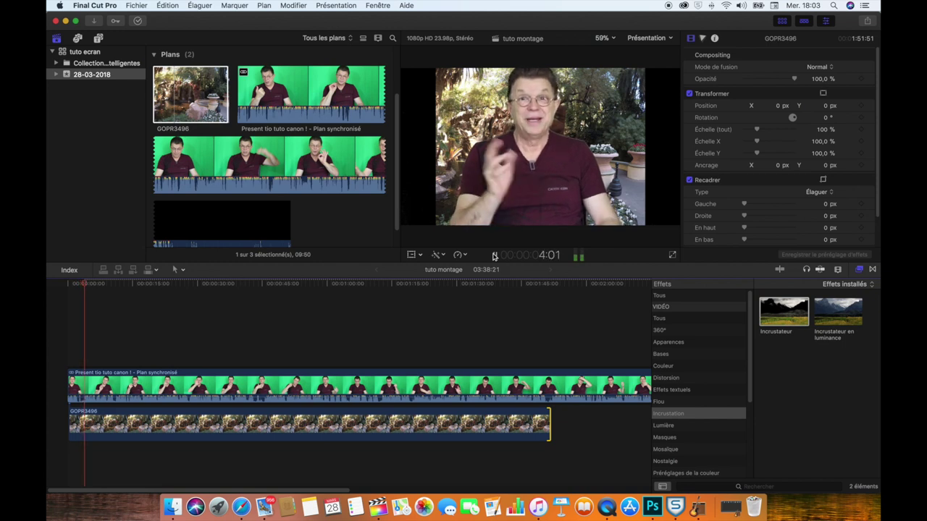
key("space")
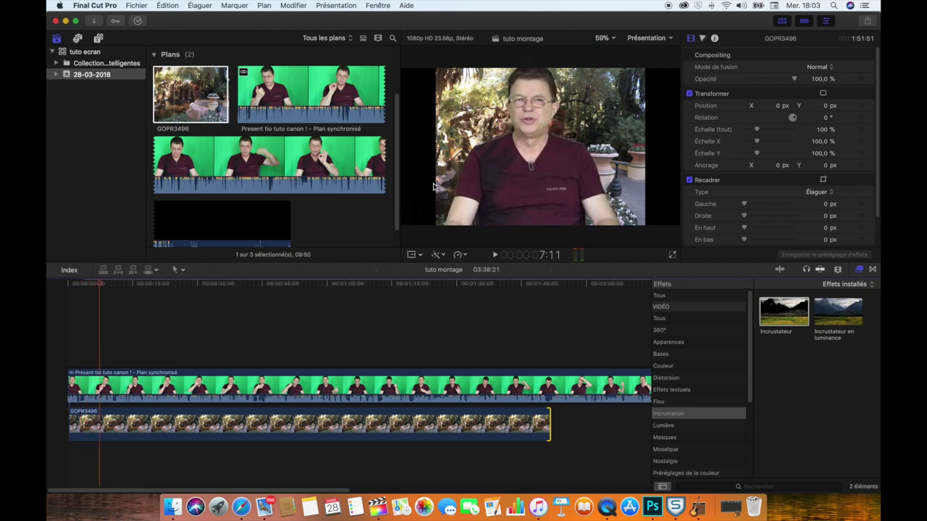
Enlarge the GOPR3496 photo to about 133% with the Transformer tool so it fills the frame, then play the result
left_click(412, 256)
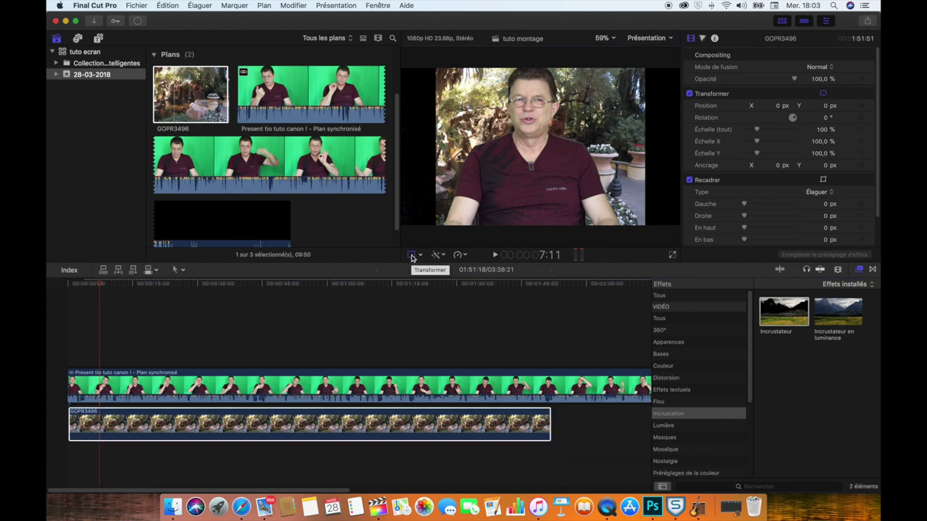
key("shift+t")
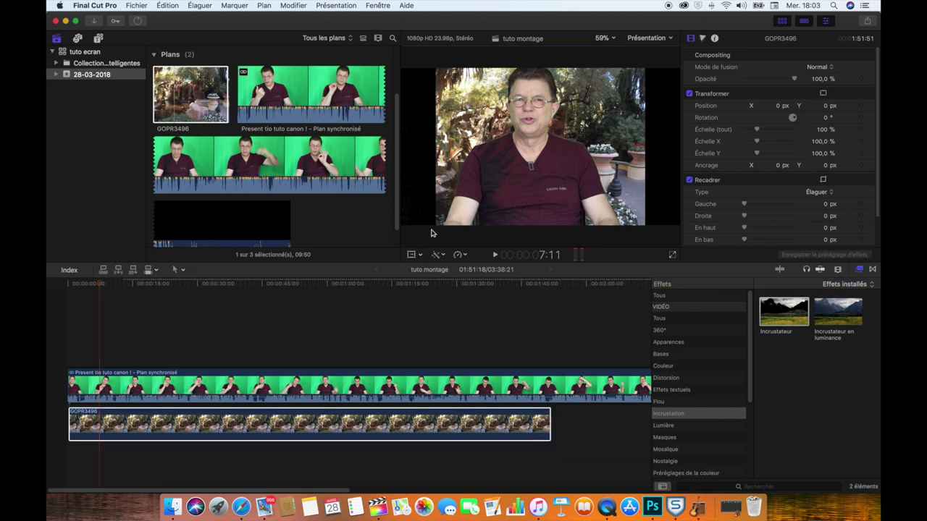
left_click(420, 255)
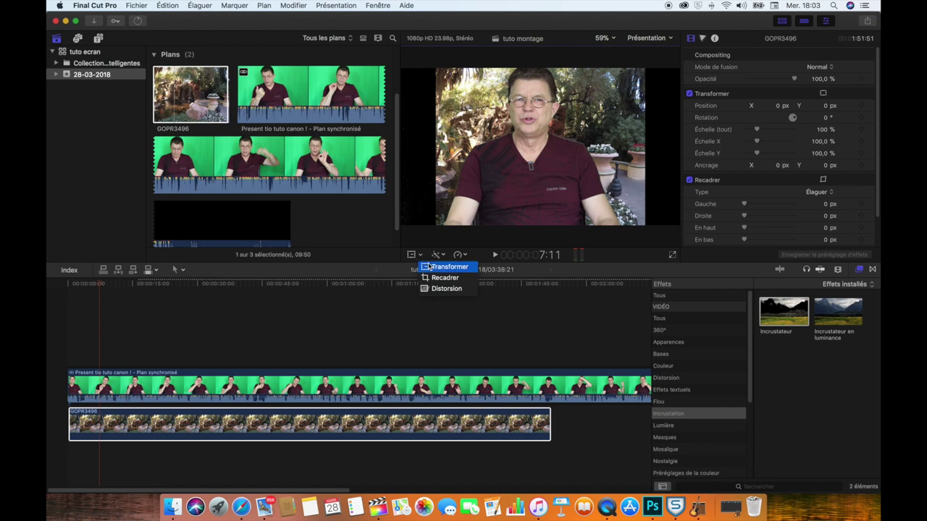
left_click(448, 266)
left_click_drag(434, 226, 402, 234)
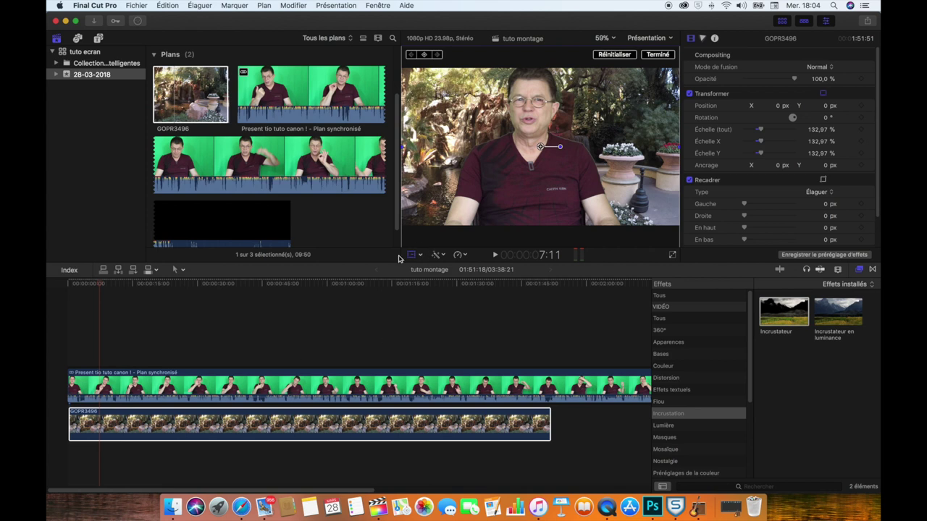
left_click(410, 256)
left_click(495, 255)
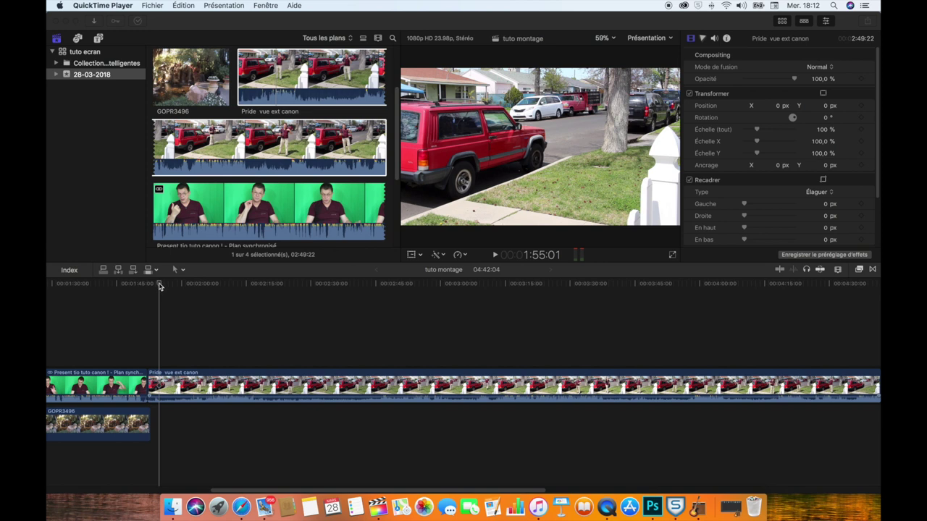
Play the cut between the keyed presenter clip and the outdoor clip, starting at about 1:49
left_click(159, 286)
left_click_drag(162, 285, 136, 283)
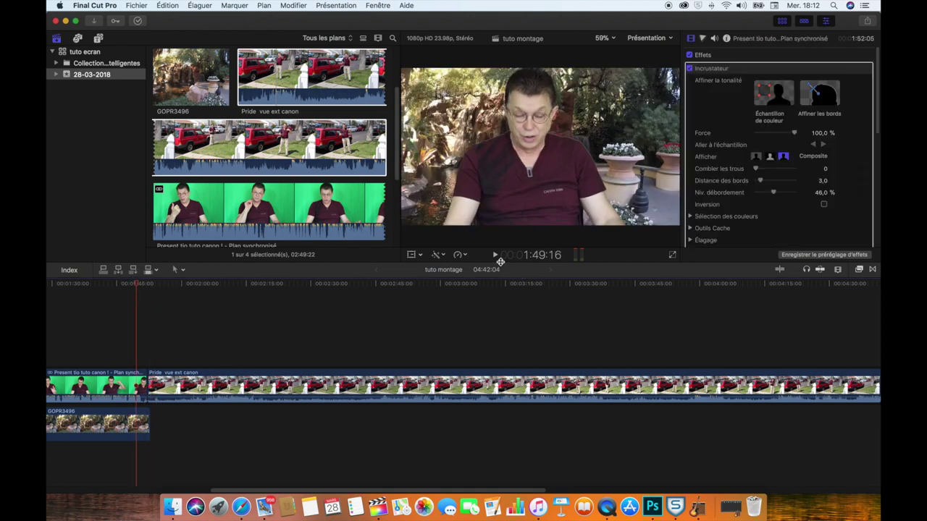
left_click(496, 257)
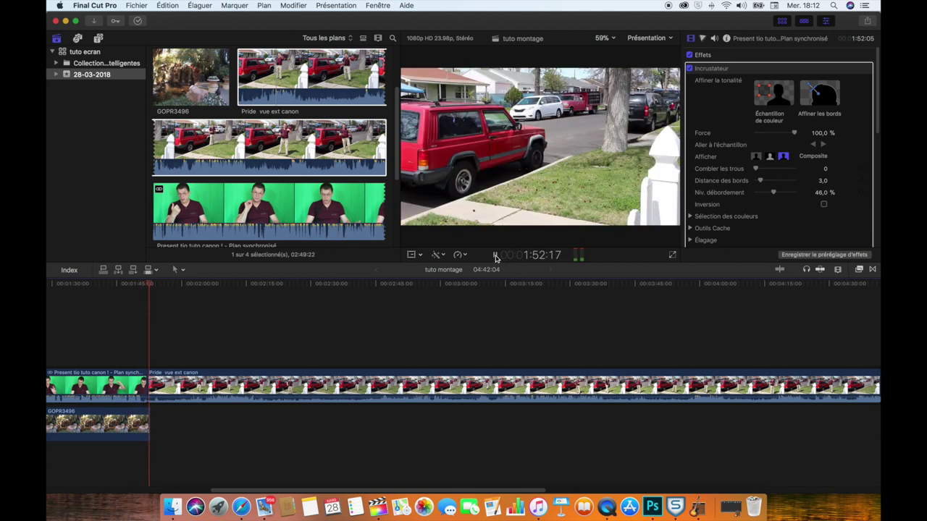
left_click(494, 256)
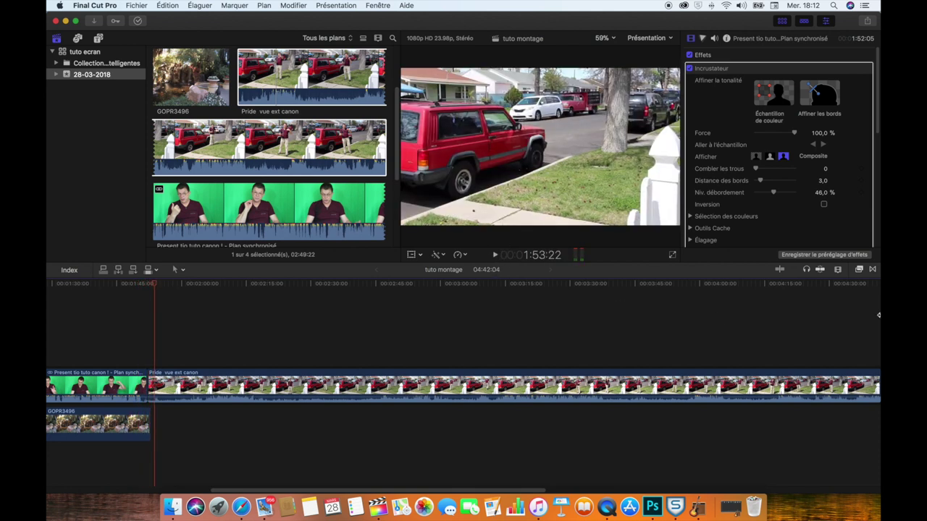
Add the Voile transition from the Objets category between the presenter clip and the outdoor clip, allowing the clips to overlap
left_click(872, 270)
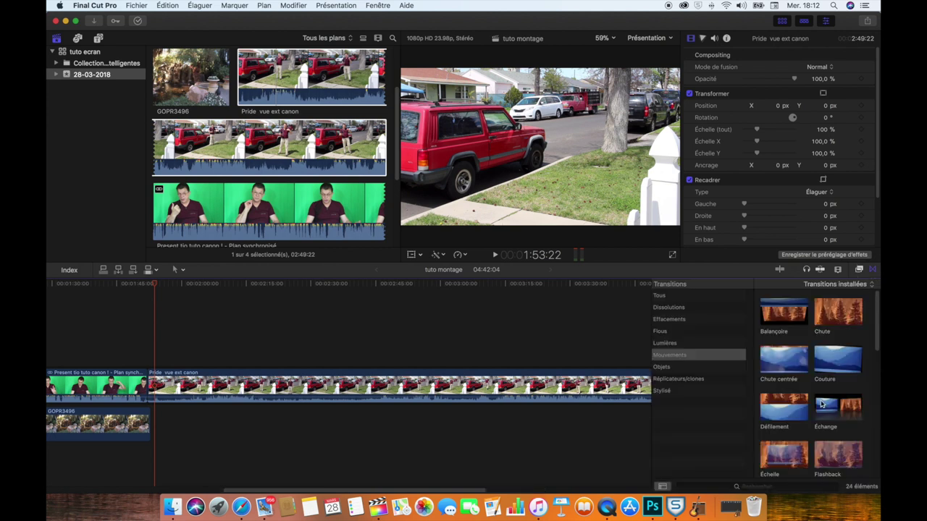
left_click(674, 367)
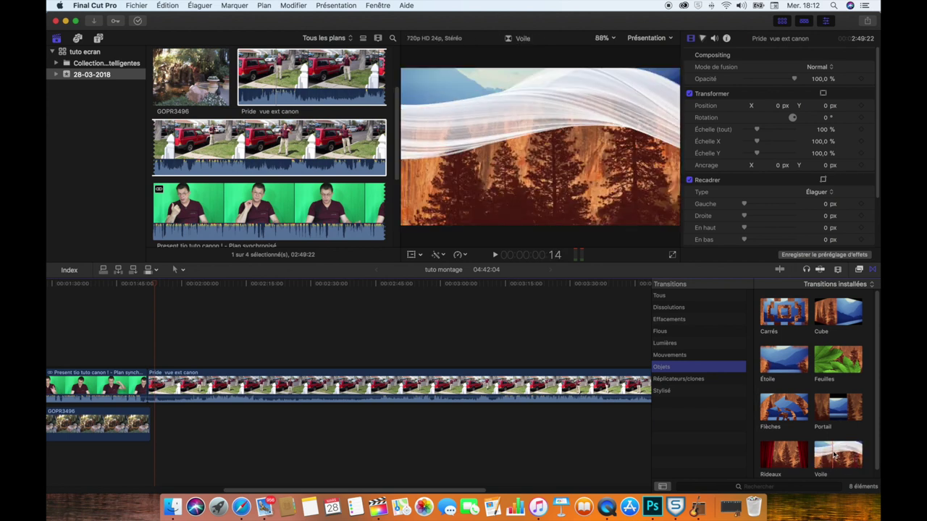
left_click_drag(831, 455, 154, 396)
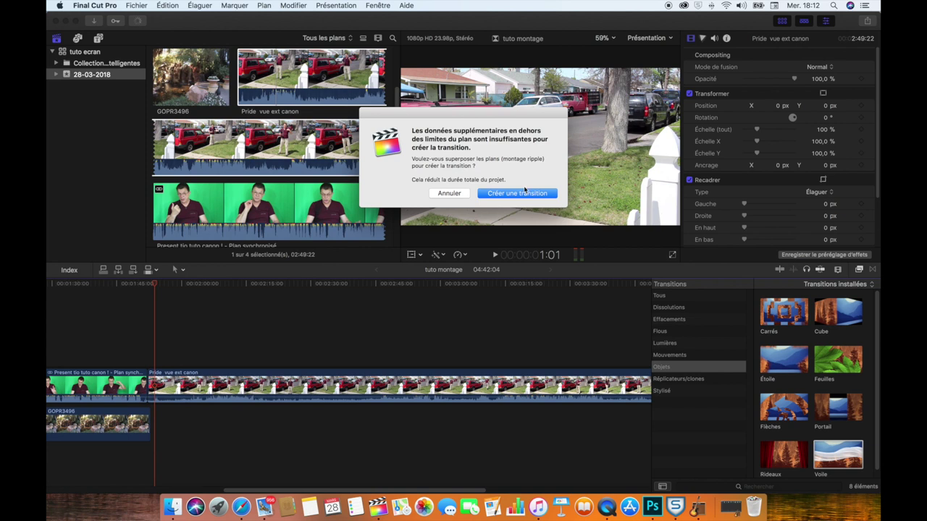
left_click(518, 193)
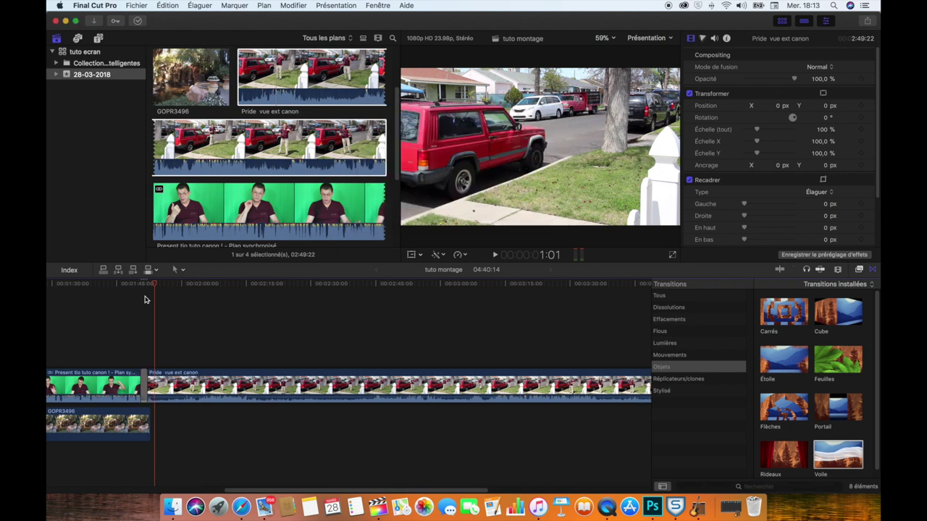
Play the Voile transition between the two clips, starting at about 1:48
left_click_drag(156, 286, 130, 283)
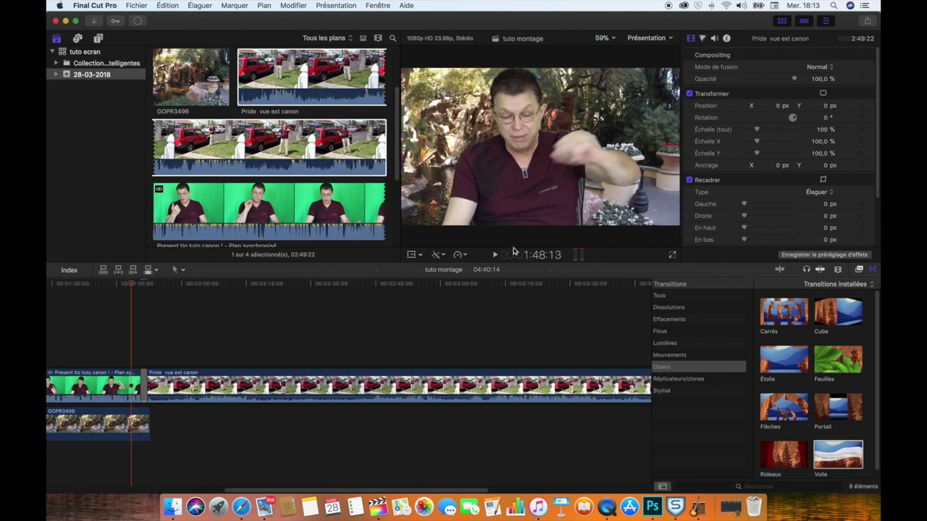
left_click(497, 255)
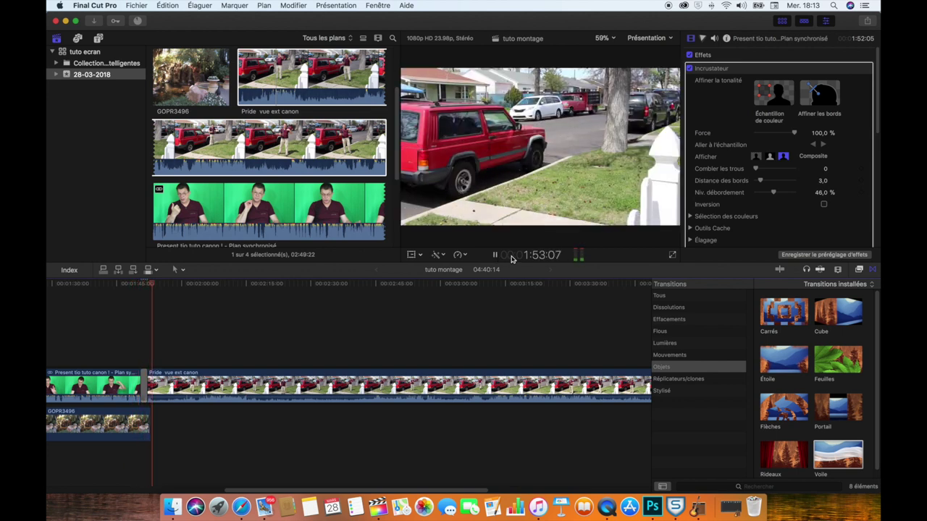
left_click(495, 255)
left_click(148, 305)
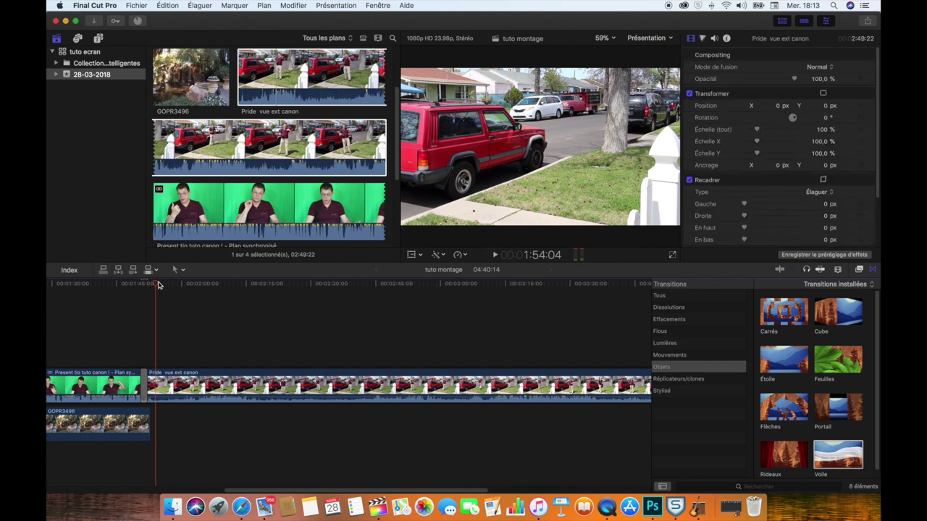
Play the outdoor clip to about 3:33, preview the Crowd Applause 10 sound effect and connect it beneath the clip near that point
left_click_drag(158, 286, 450, 330)
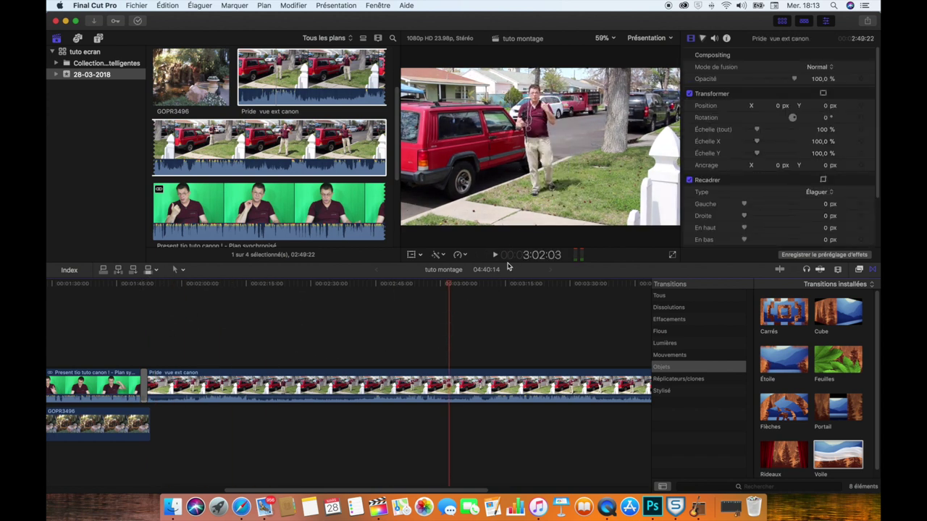
left_click(496, 255)
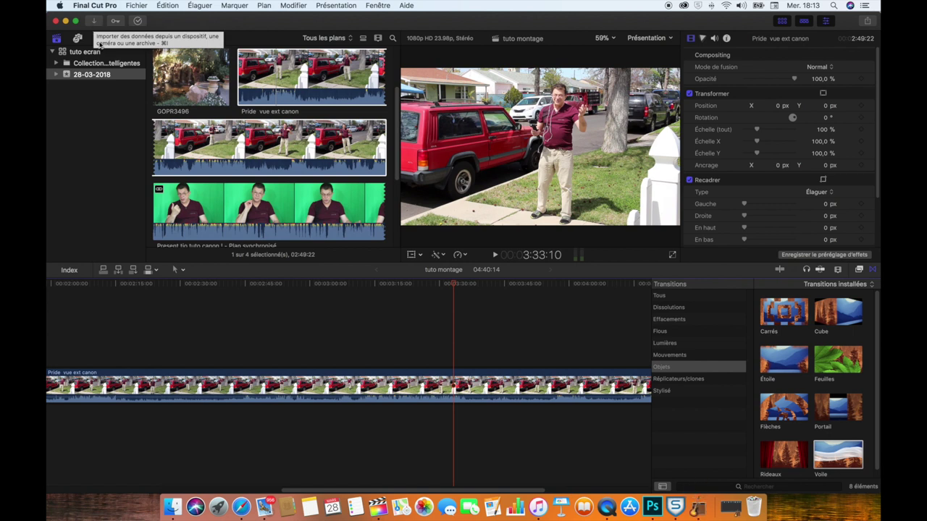
left_click(78, 39)
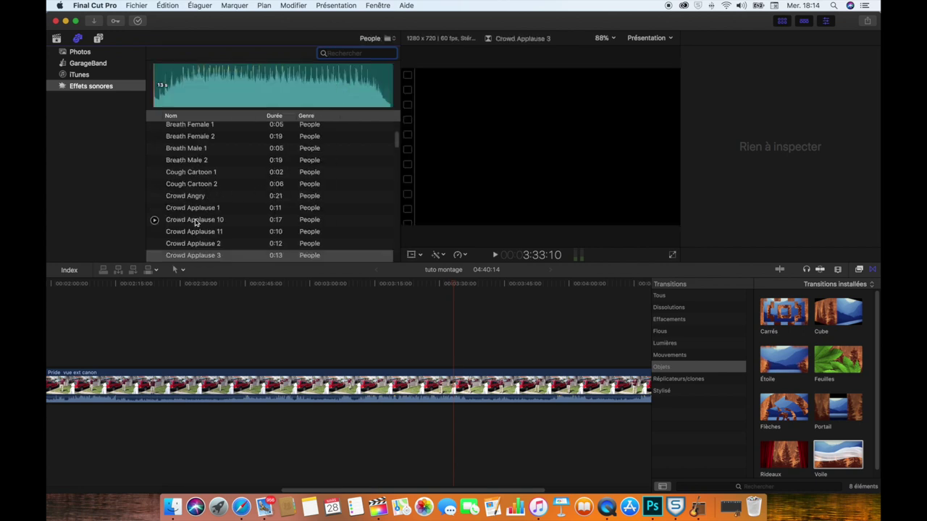
left_click(155, 221)
left_click(155, 221)
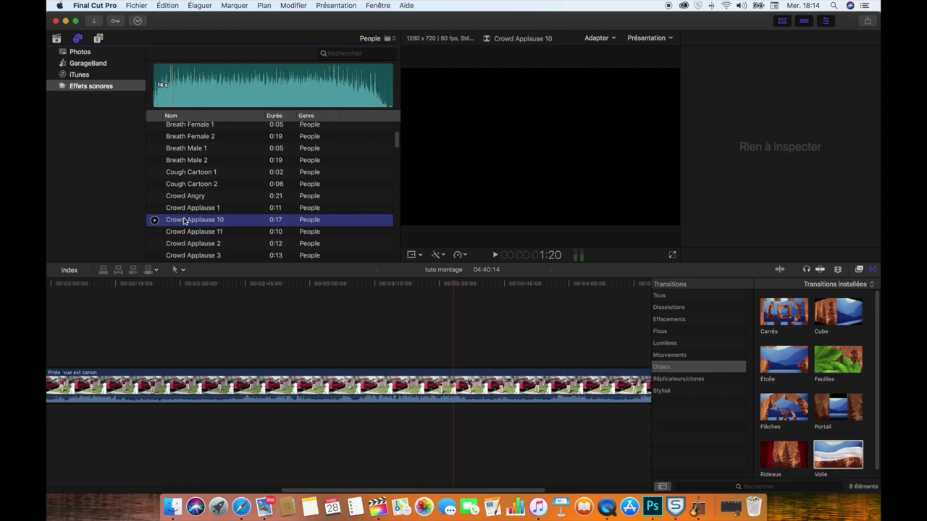
left_click_drag(184, 221, 446, 362)
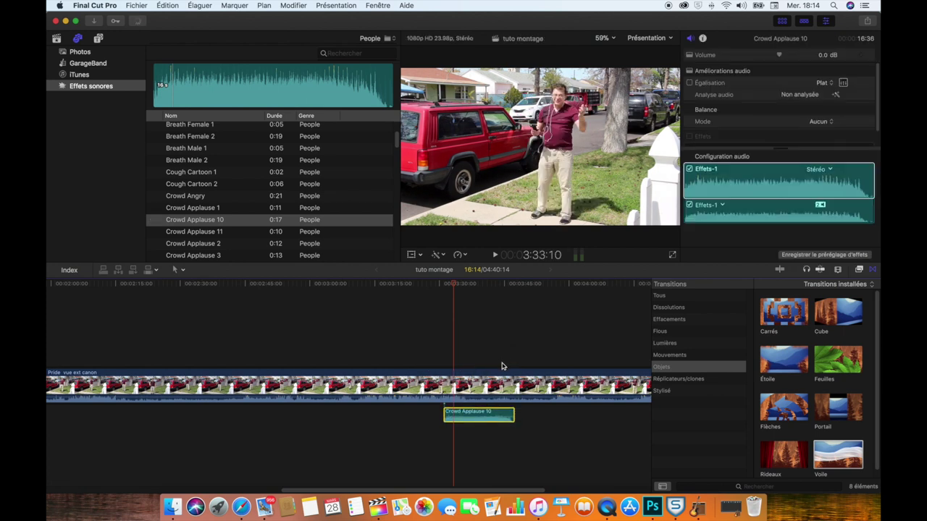
Trim the end of the connected Crowd Applause 10 sound effect to a length of about 8 seconds and play it from about 3:30
left_click_drag(510, 414, 480, 414)
left_click_drag(453, 287, 440, 283)
left_click(495, 254)
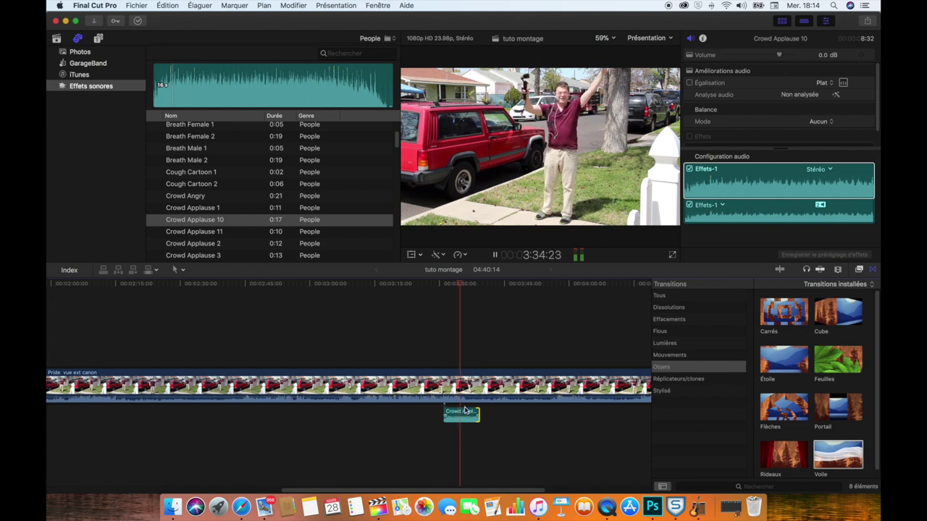
key("space")
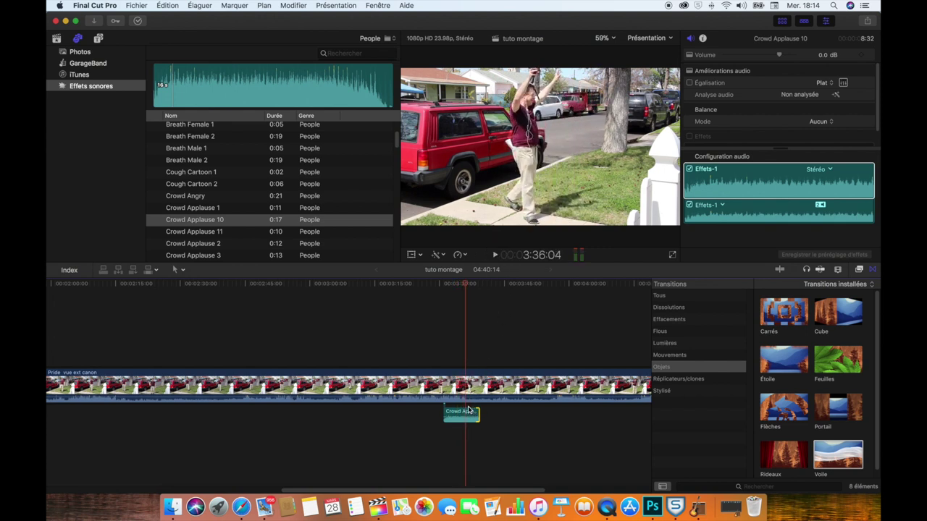
Move the Crowd Applause 10 clip to start at about 3:35 and play it beneath the outdoor clip
left_click_drag(452, 414, 470, 414)
left_click(464, 285)
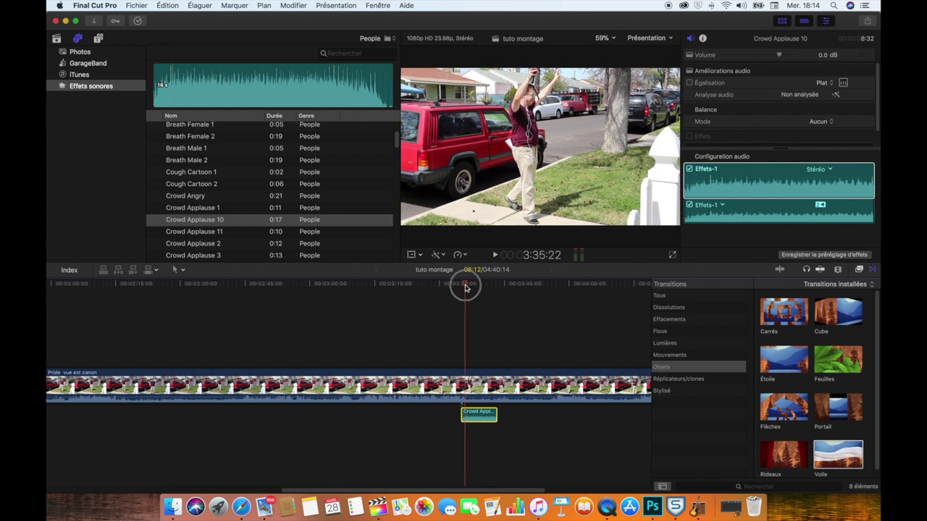
left_click(496, 255)
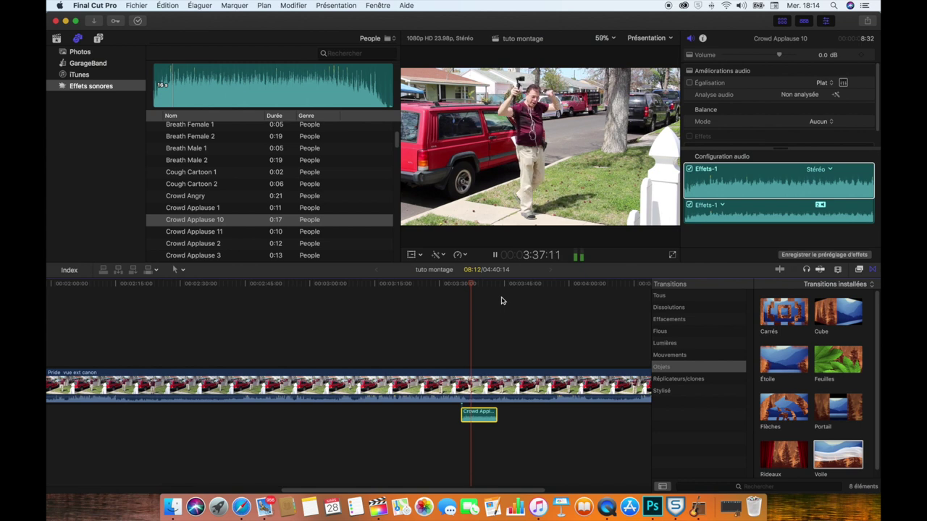
left_click(495, 255)
Adjust the Crowd Applause 10 clip to start at about 3:33 and last about 7 seconds, and play the result
mouse_move(470, 414)
left_mouse_down()
mouse_move(462, 414)
mouse_move(483, 414)
left_mouse_up()
left_click_drag(478, 286, 455, 291)
left_click(496, 255)
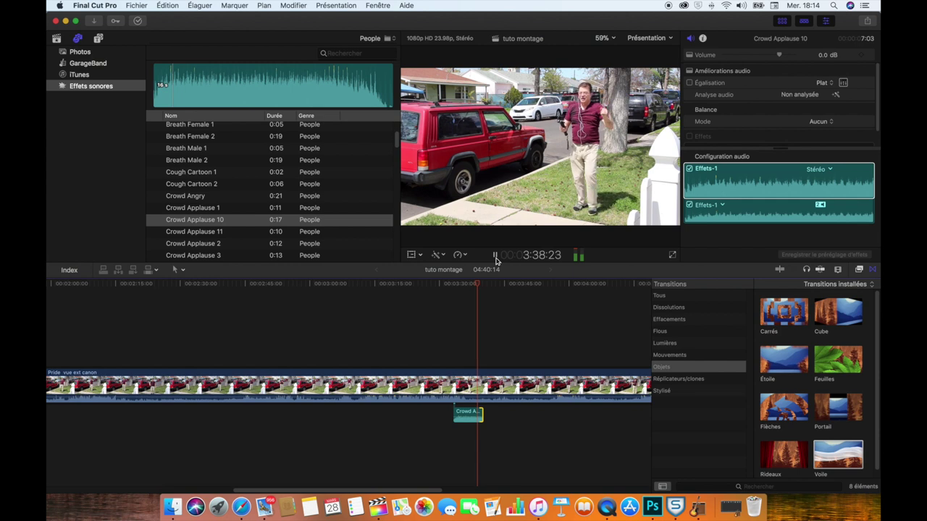
left_click(496, 257)
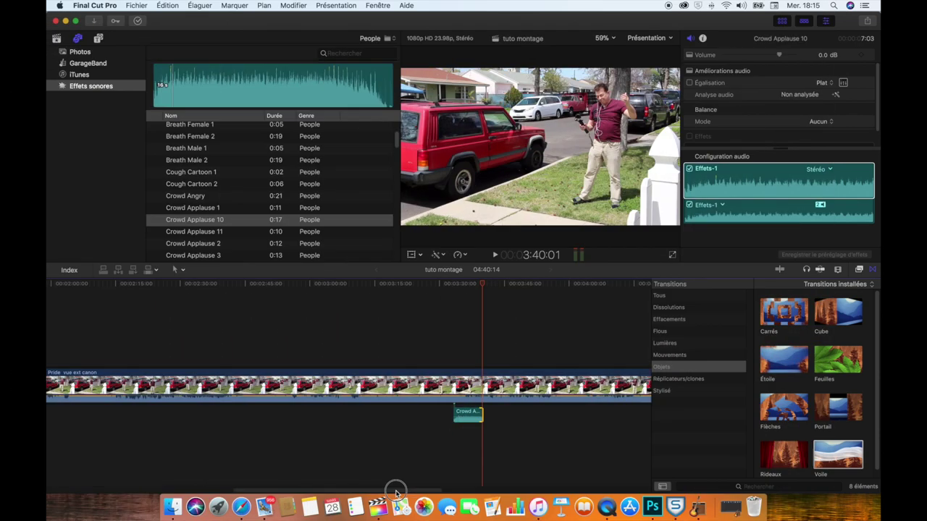
Play the keyed presenter clip from about 1:19 to 1:22 and set the playhead to about 1:18
mouse_move(394, 490)
left_mouse_down()
mouse_move(488, 489)
mouse_move(403, 500)
left_mouse_up()
left_click_drag(457, 286, 113, 306)
left_click_drag(268, 490, 134, 486)
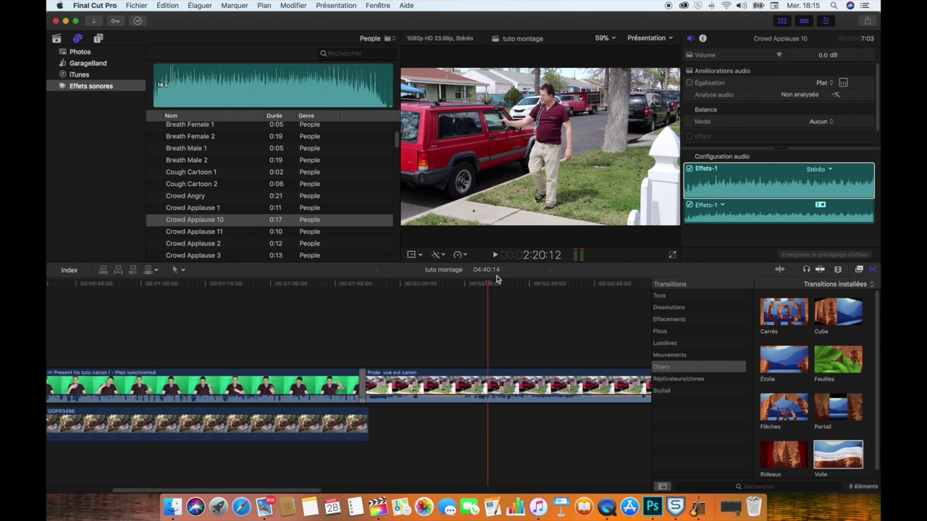
left_click_drag(488, 285, 225, 306)
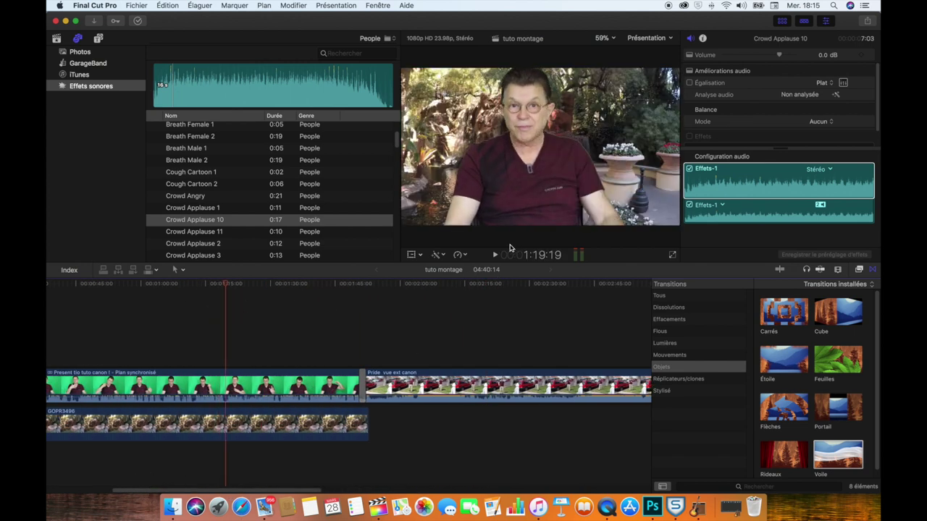
left_click(496, 255)
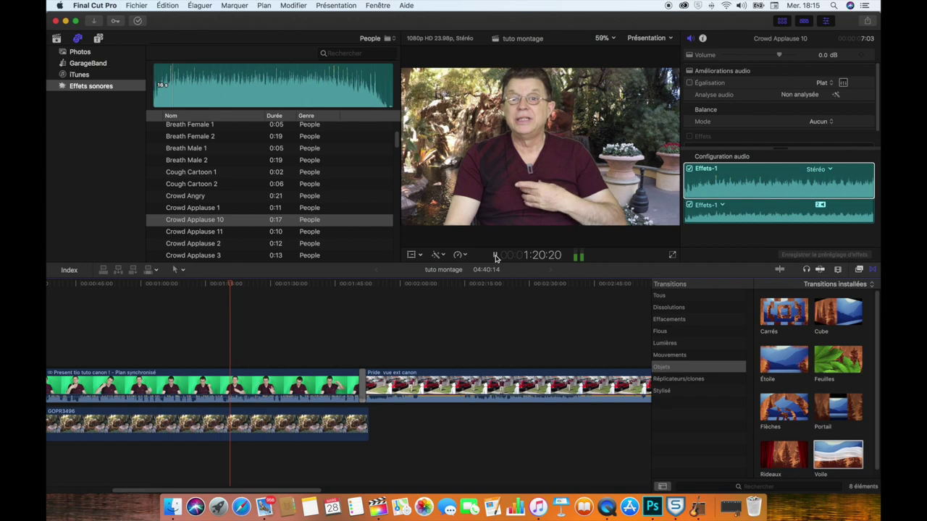
left_click(495, 256)
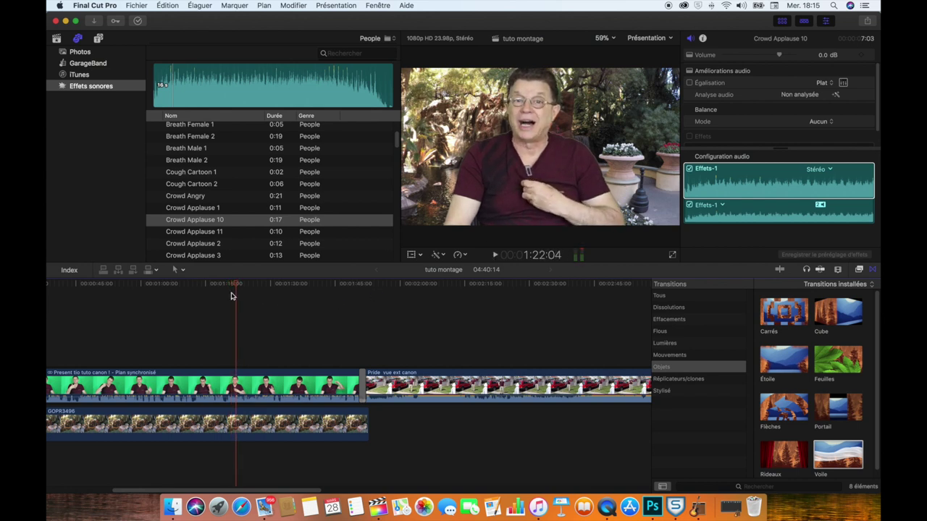
left_click_drag(236, 287, 221, 283)
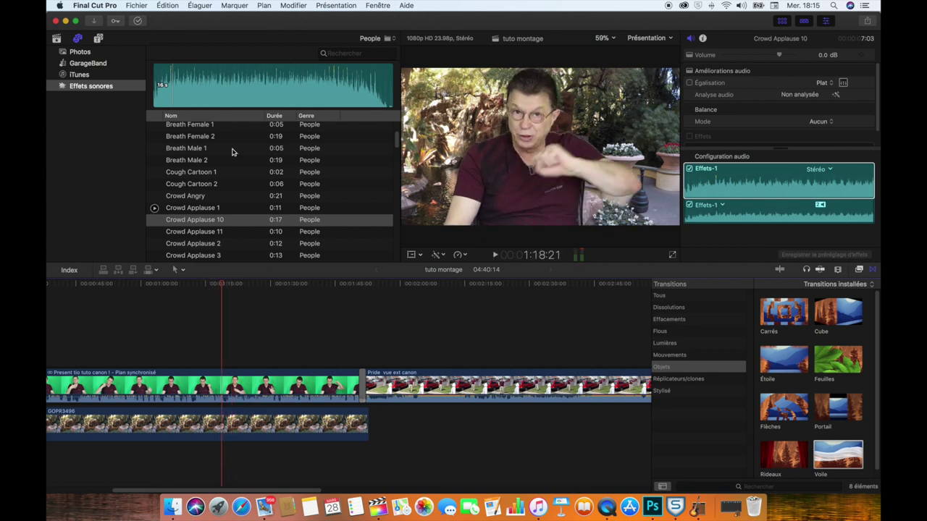
Import IMG_0768.JPG from the desktop folder Photos 2018 > Tutorial video into the event 28-03-2018, copying it into the library
left_click(97, 22)
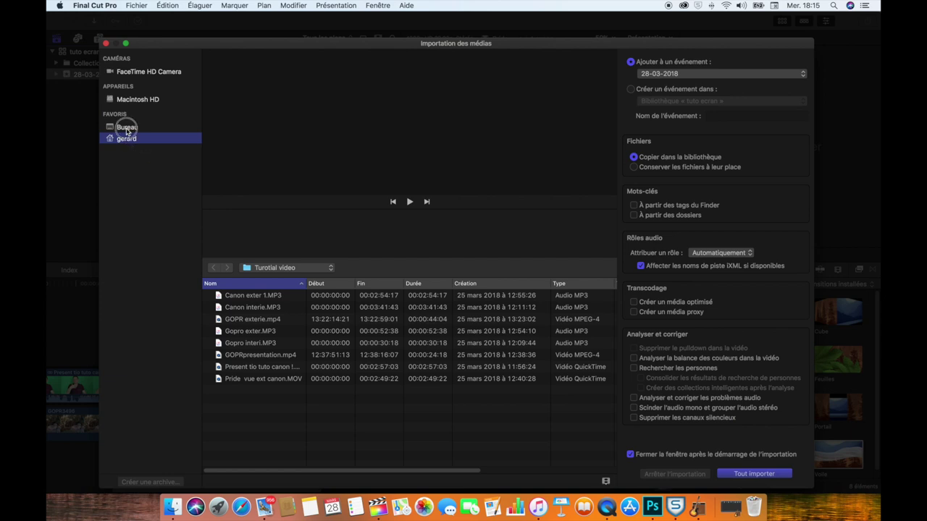
left_click(124, 128)
double_click(240, 322)
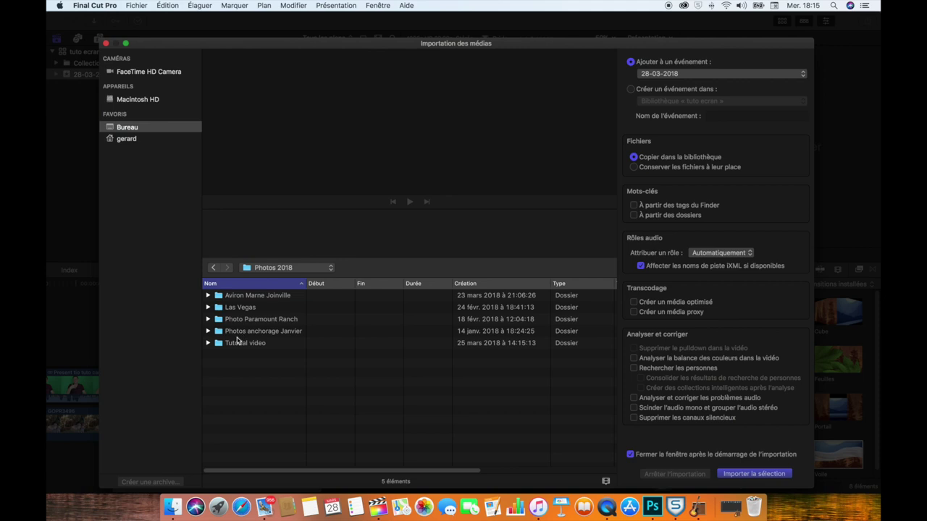
double_click(235, 344)
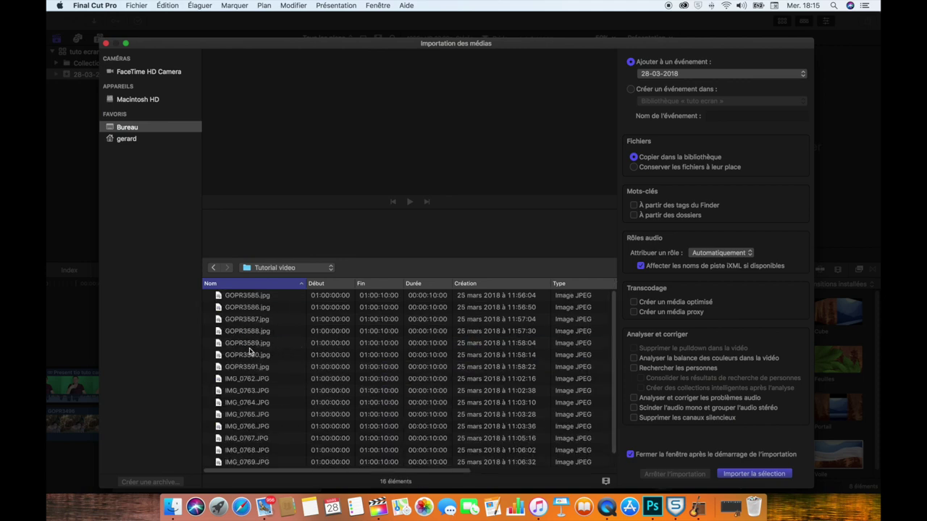
left_click(249, 344)
left_click(245, 439)
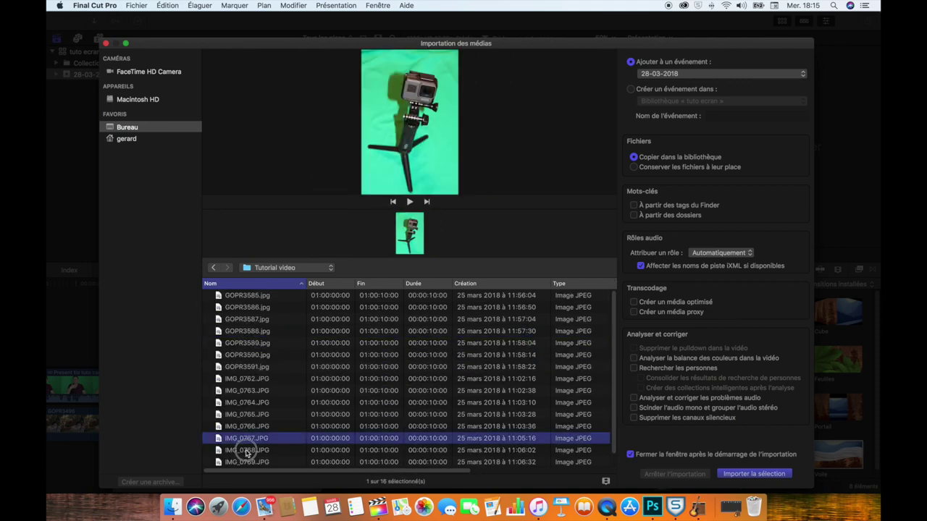
left_click(246, 451)
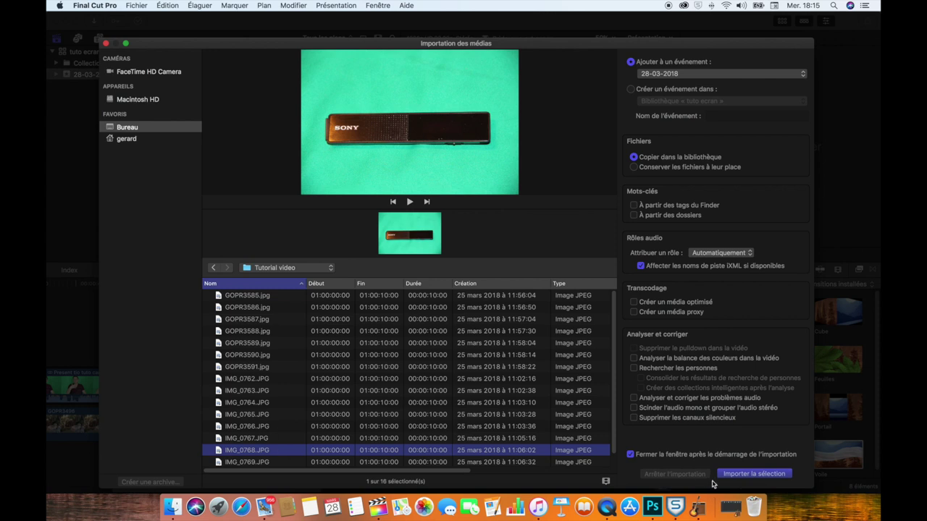
left_click(753, 473)
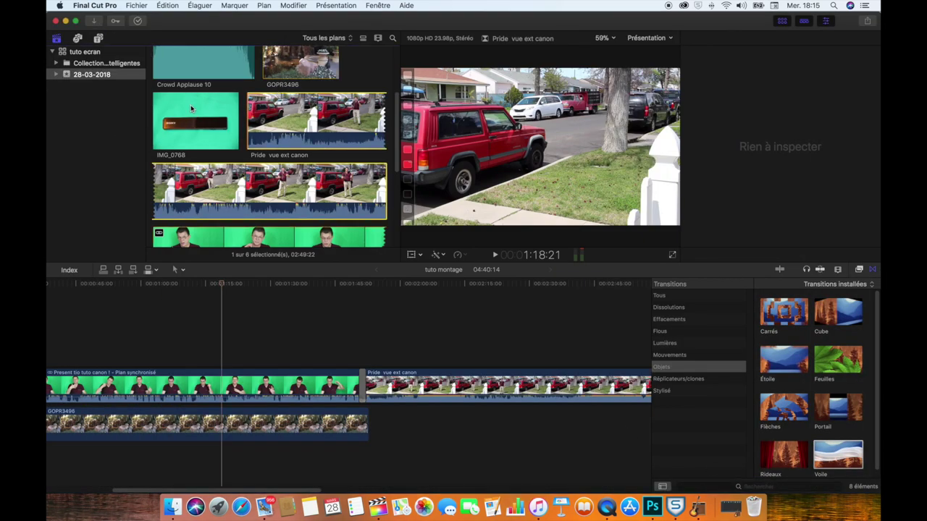
Connect 9 seconds of the IMG_0768 picture above the presenter clip at about 1:17
left_click(191, 114)
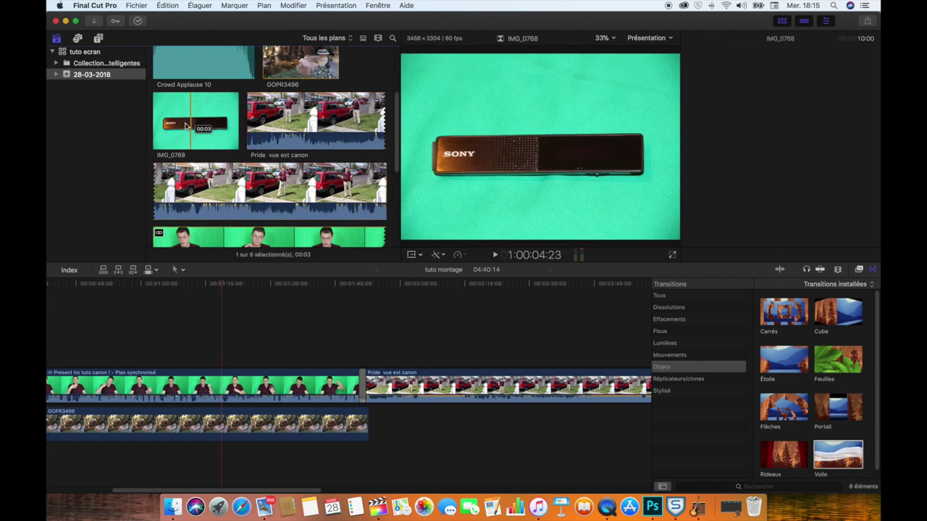
key("super+4")
left_click_drag(209, 215, 215, 354)
Play the presenter's passage beginning at about 1:15 and move the IMG_0768 picture to start at about 1:23
left_click_drag(223, 284, 206, 284)
left_click(496, 256)
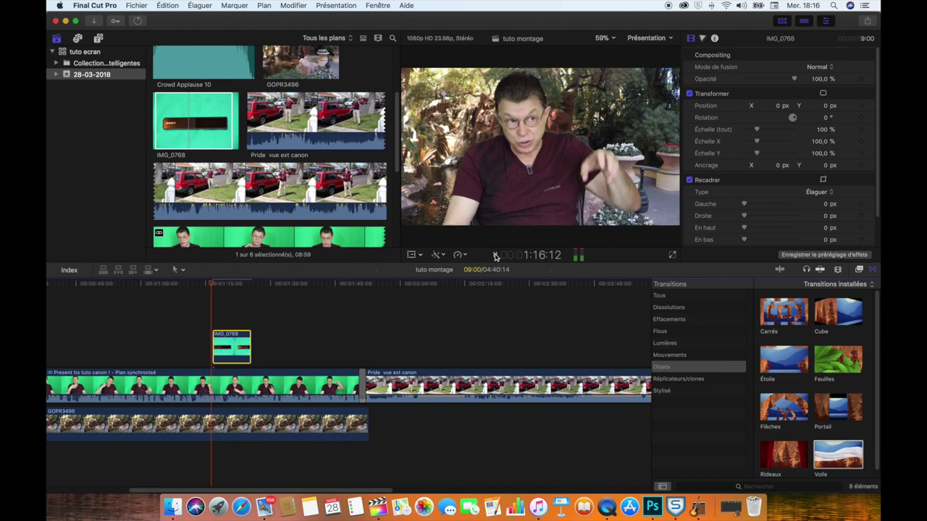
key("space")
left_click_drag(219, 348, 256, 345)
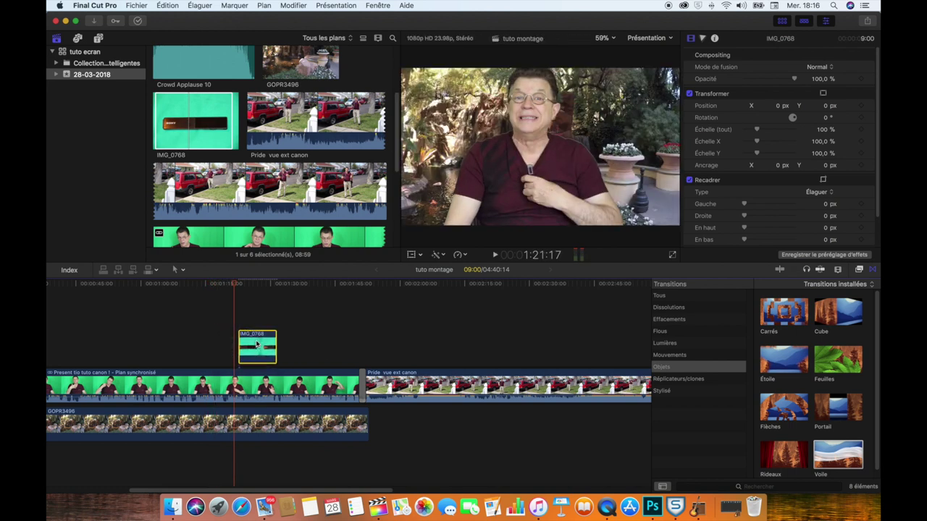
Transform the IMG_0768 picture to 30.04 % scale, -91.3° rotation and position X -713.2 px, Y 243.8 px, beside the presenter
left_click_drag(236, 286, 249, 283)
left_click(410, 256)
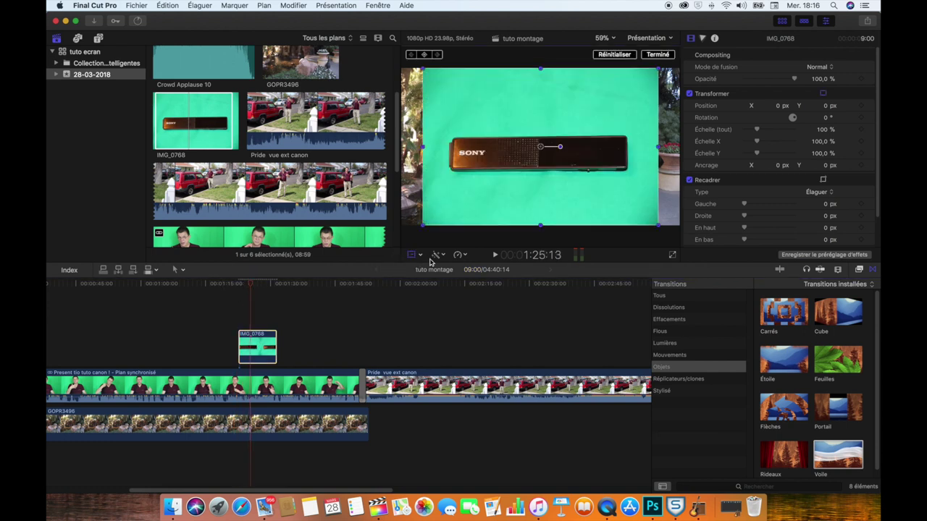
left_click_drag(425, 71, 420, 121)
left_click(239, 283)
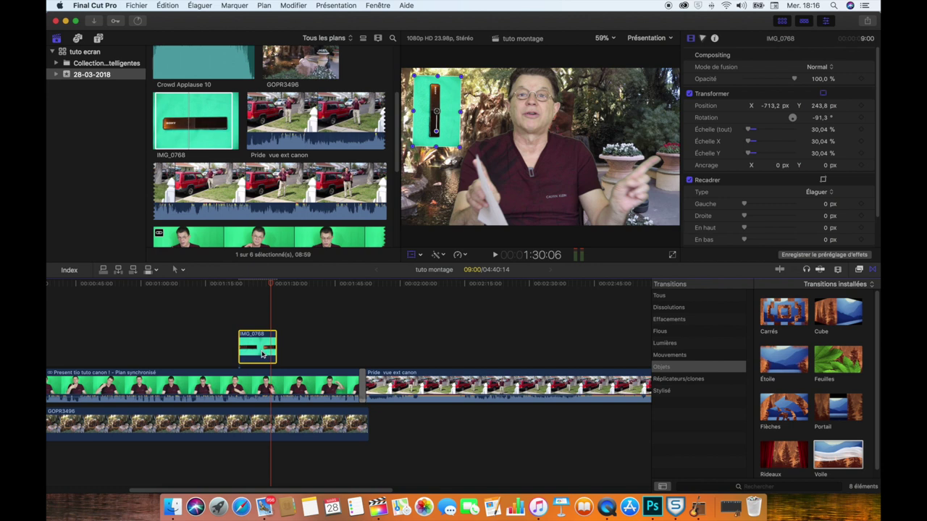
Play the timeline from about 1:19 to 1:25 to check the picture's appearance beside the presenter
left_click_drag(270, 287, 226, 285)
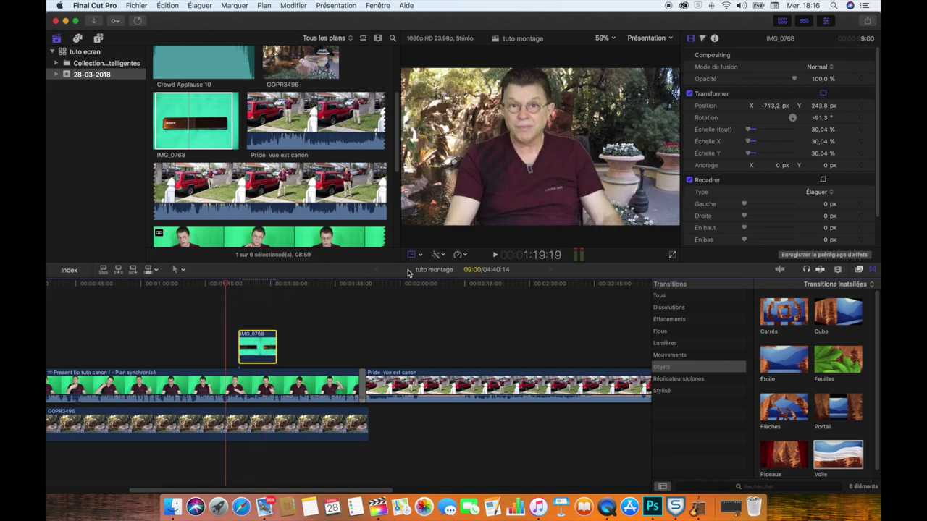
left_click(495, 258)
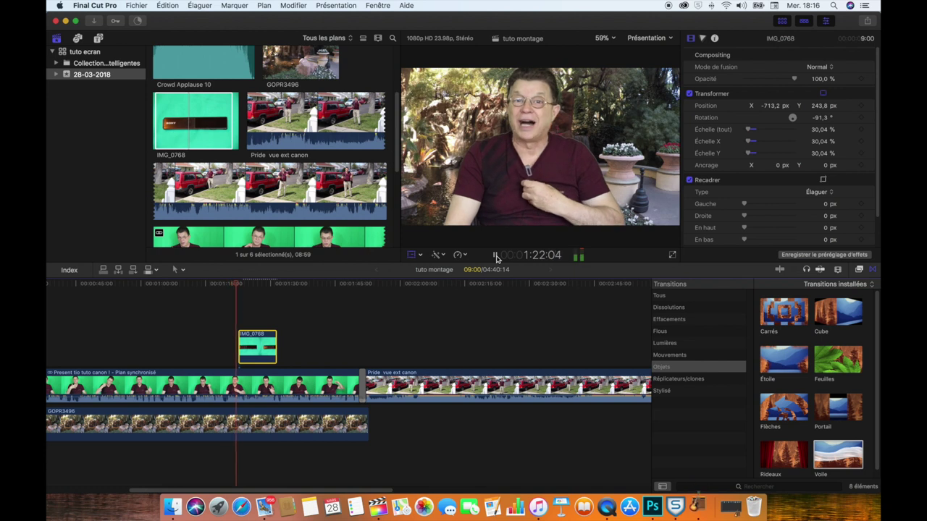
left_click(496, 258)
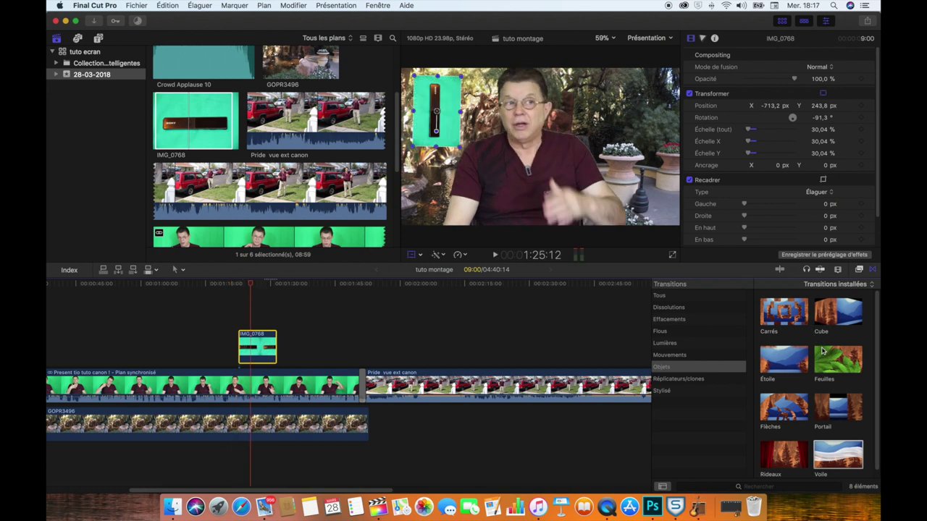
Apply the Fondu enchaîné transition from the Dissolutions category to both ends of the IMG_0768 picture
key("4")
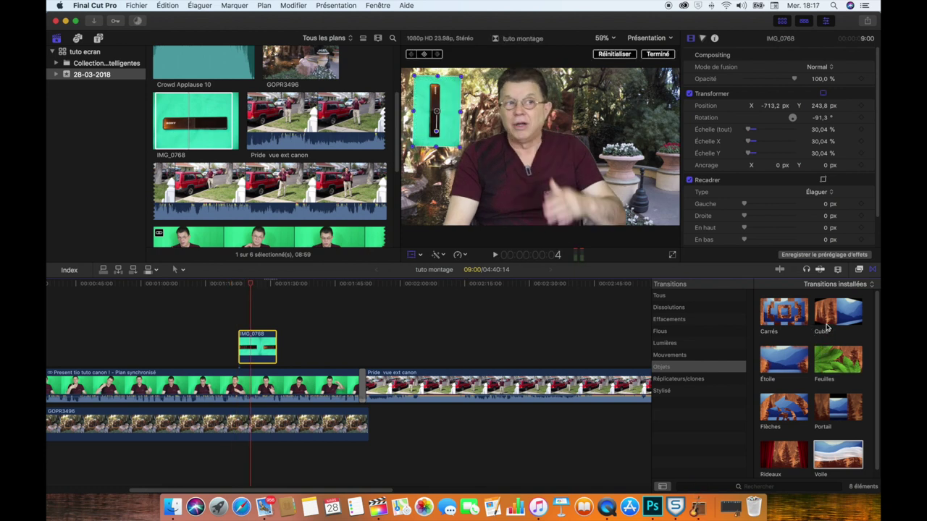
left_click(670, 307)
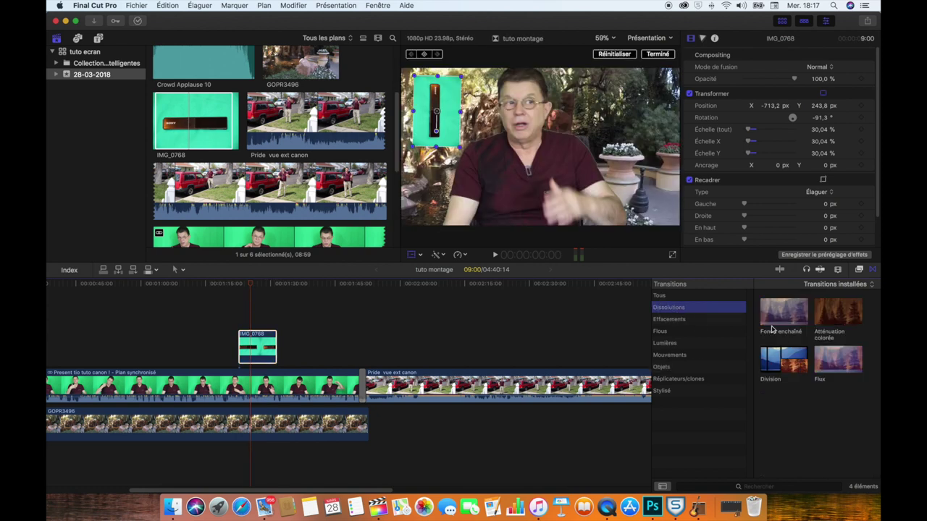
left_click_drag(782, 315, 259, 351)
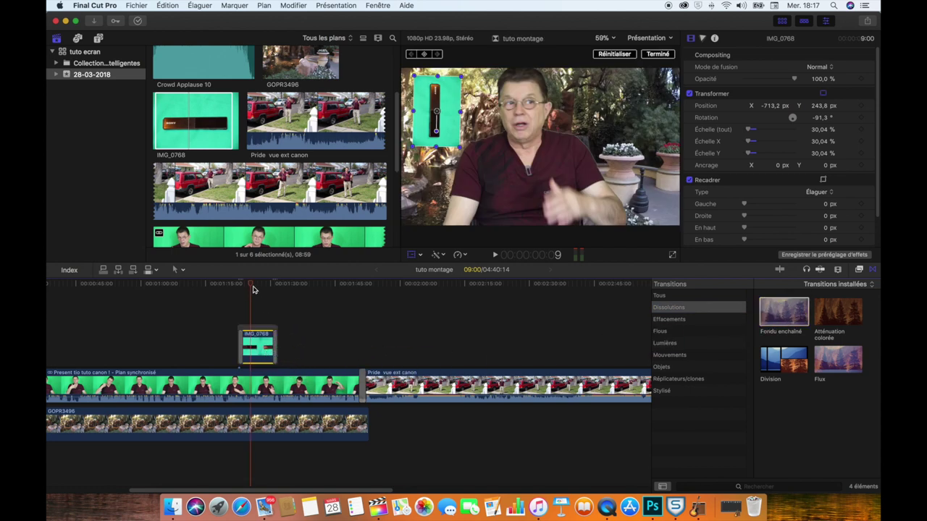
Play the timeline from about 1:21 to past 1:32 to check the picture's fade-in and fade-out
left_click_drag(252, 285, 232, 284)
left_click(496, 256)
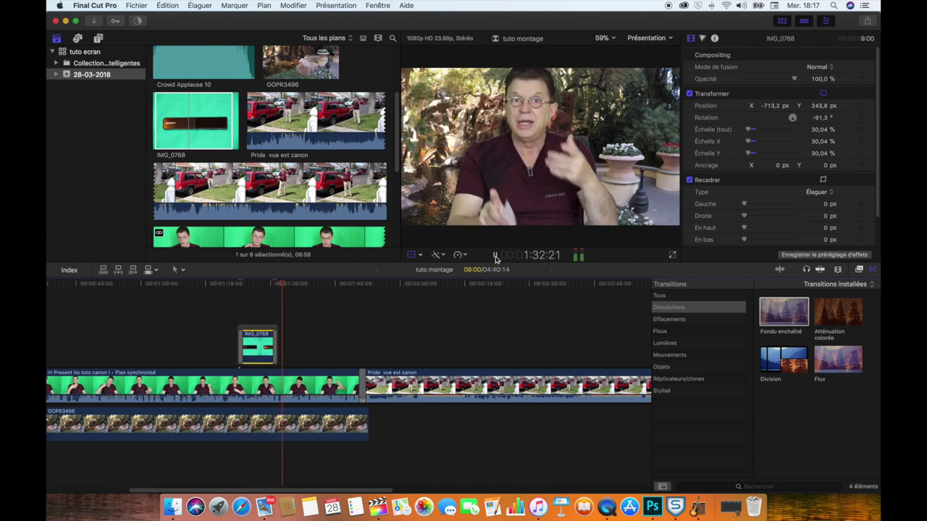
left_click(495, 255)
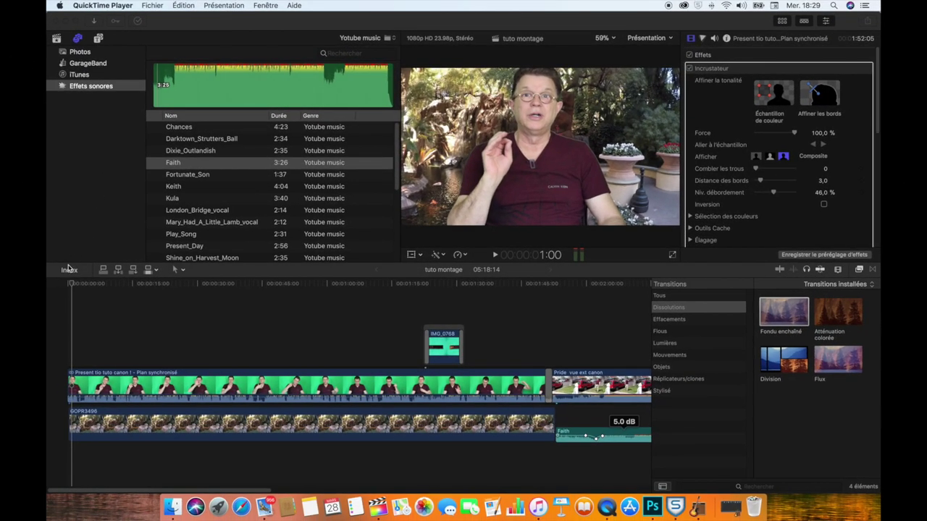
Insert the Atmosphère title at the very start of the project before the presenter clip, and return the playhead to its beginning
left_click(71, 286)
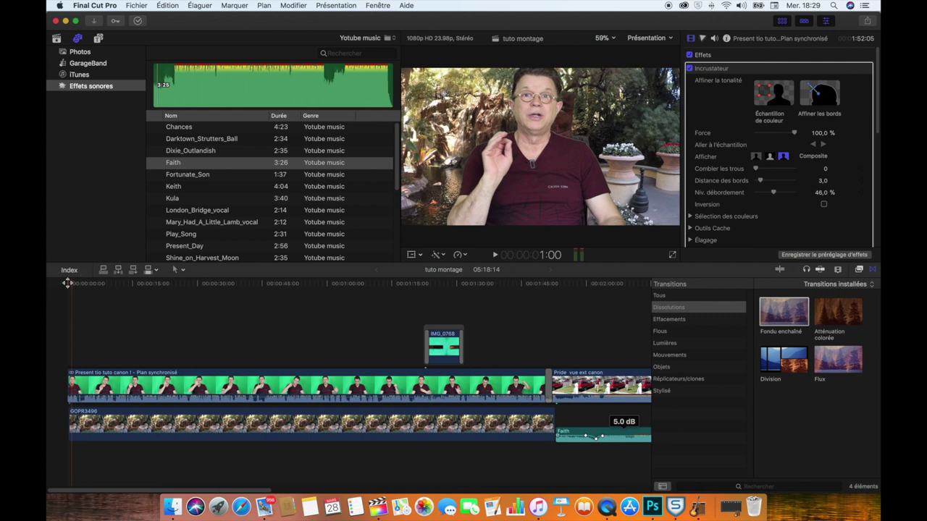
left_click(98, 41)
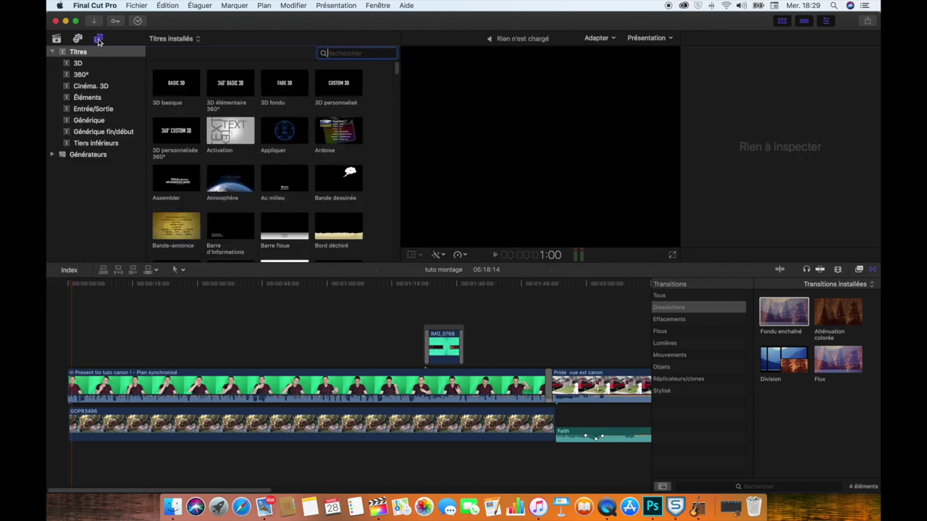
left_click(229, 182)
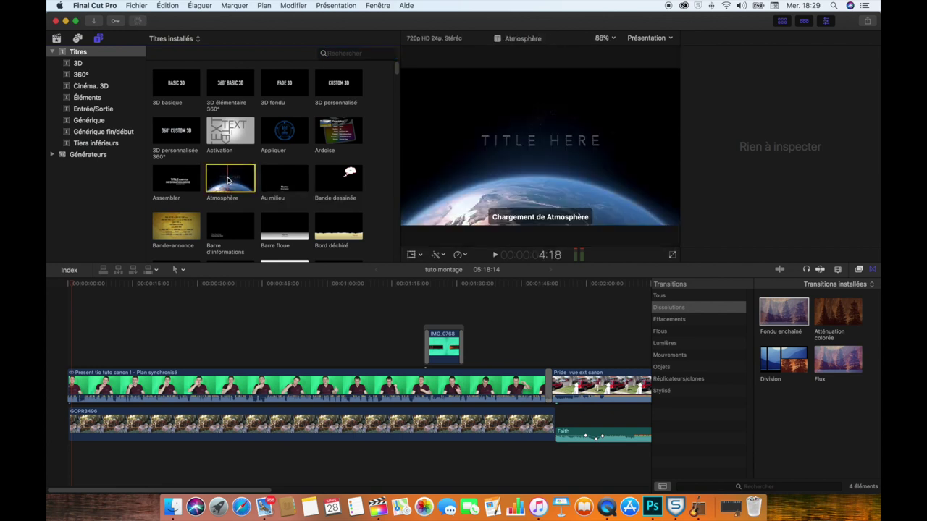
left_click_drag(229, 181, 66, 382)
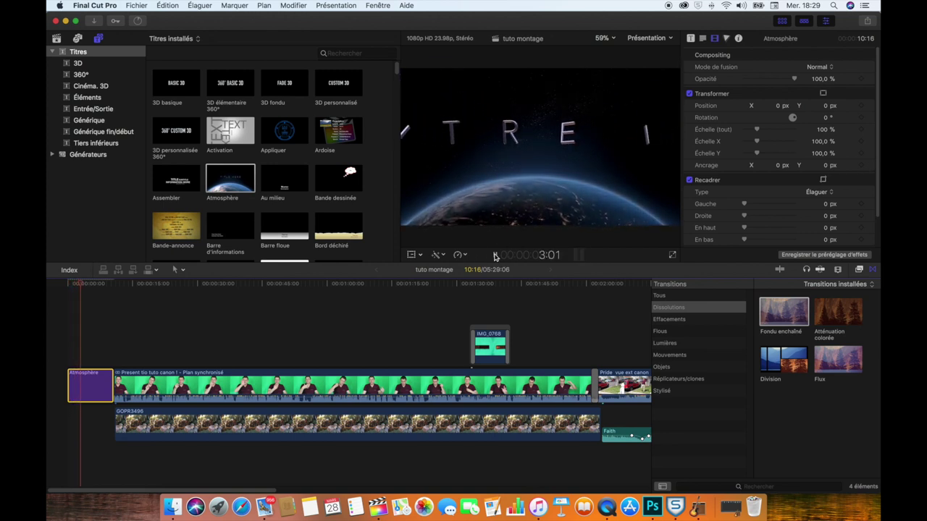
left_click_drag(84, 285, 69, 292)
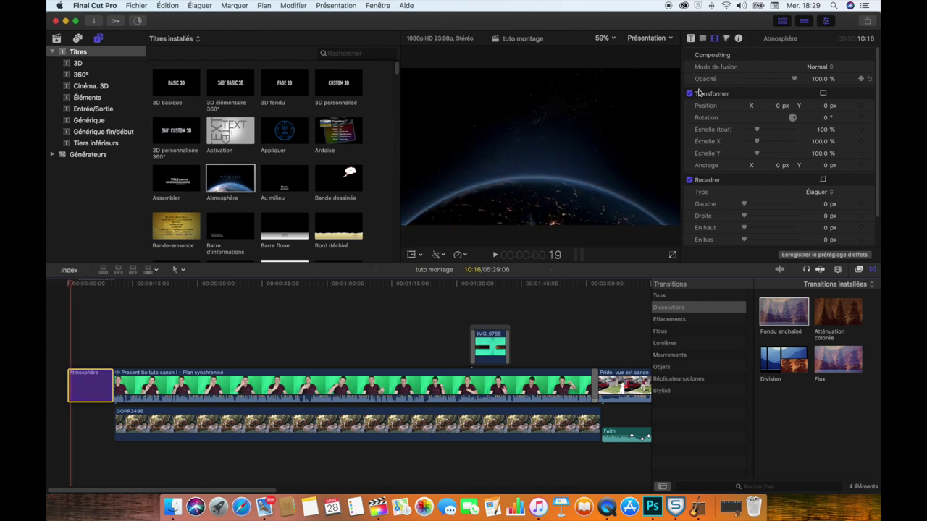
Replace the opening Atmosphère title's placeholder text with "Tuto final cut"
left_click_drag(71, 286, 81, 283)
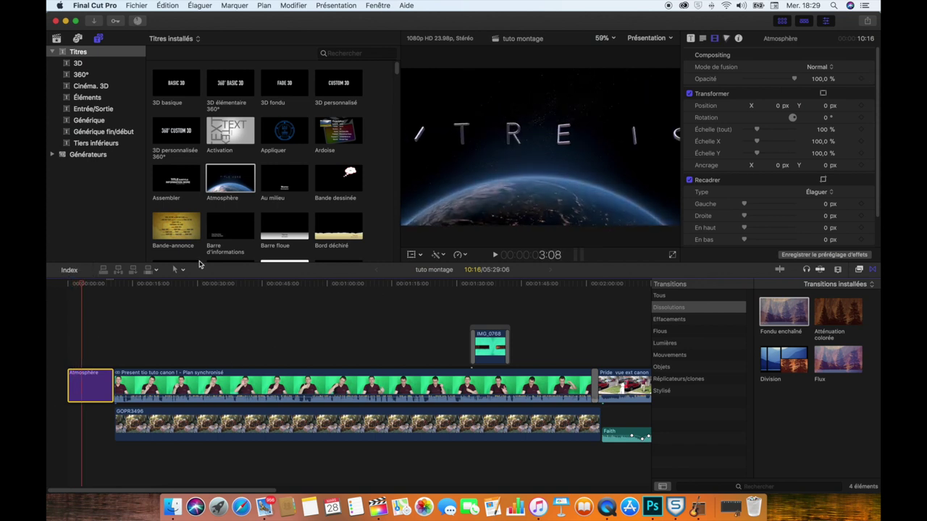
left_click(462, 149)
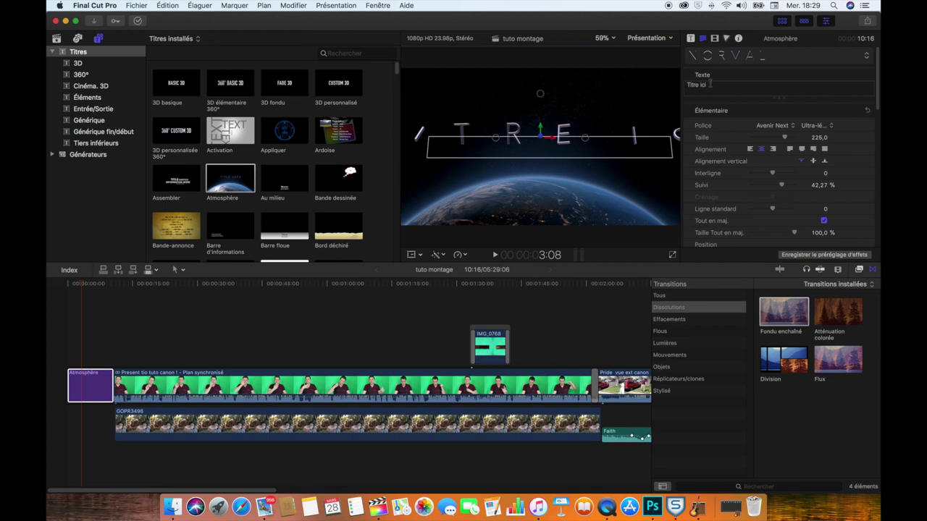
left_click_drag(712, 84, 679, 87)
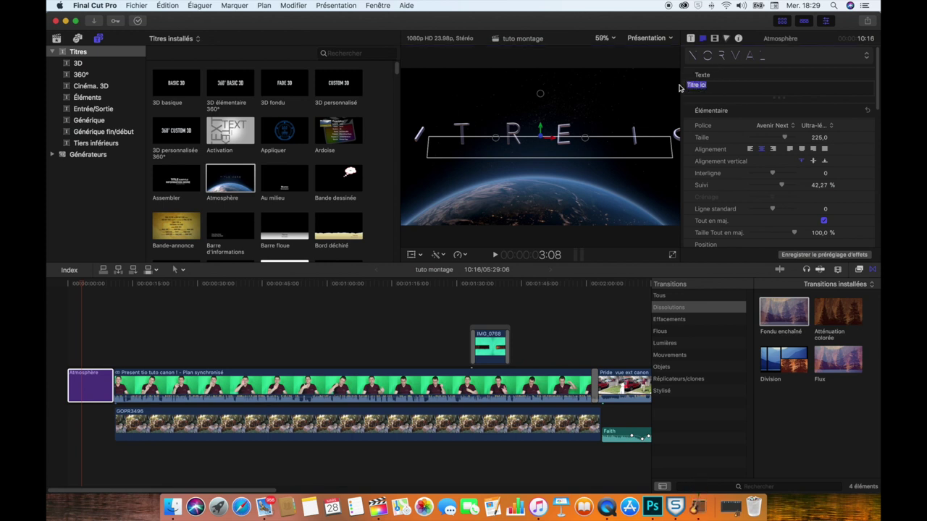
type("Tuto")
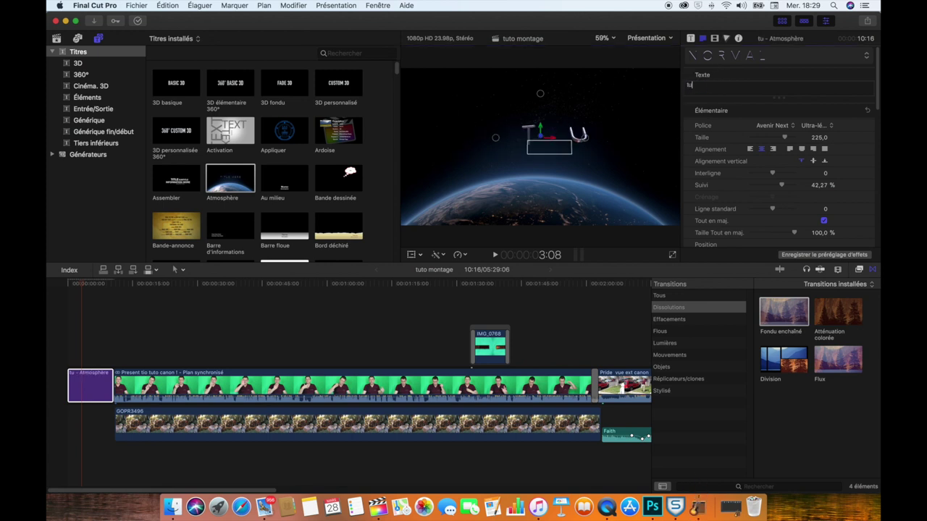
type(" fin")
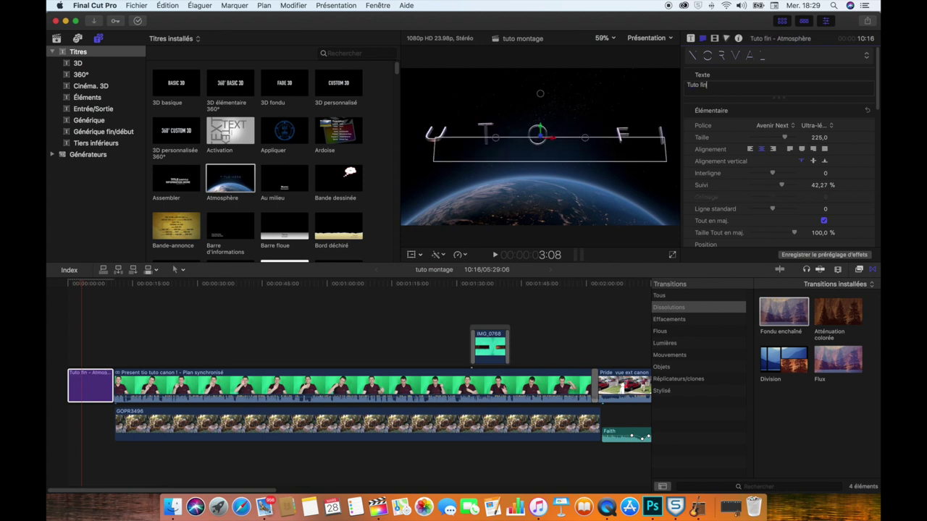
type("al cut")
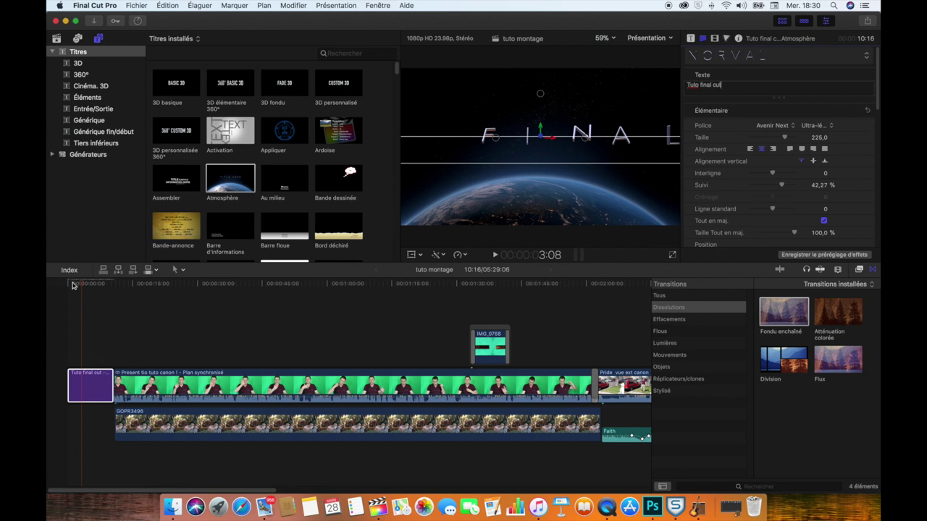
Reduce the opening title's text size to about 143 so the whole line fits within the frame
mouse_move(81, 287)
left_mouse_down()
mouse_move(109, 288)
mouse_move(87, 287)
left_mouse_up()
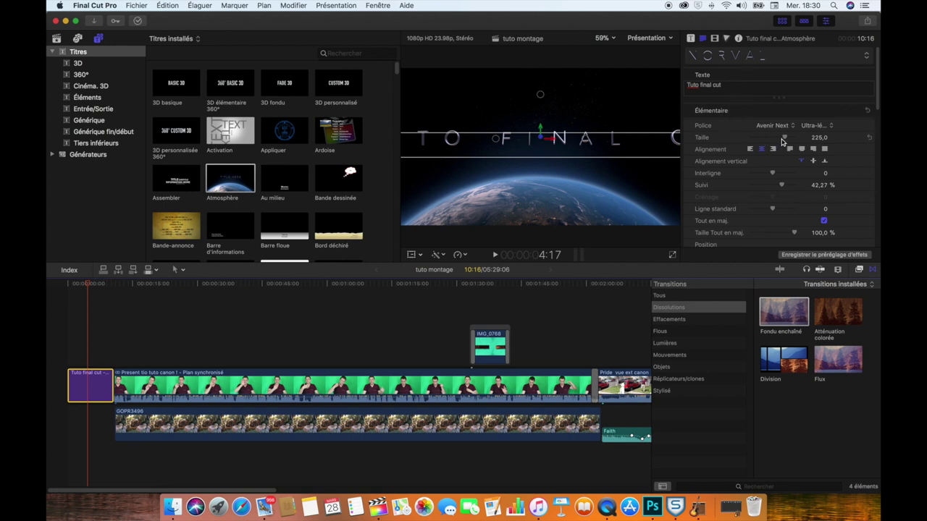
left_click_drag(785, 139, 771, 141)
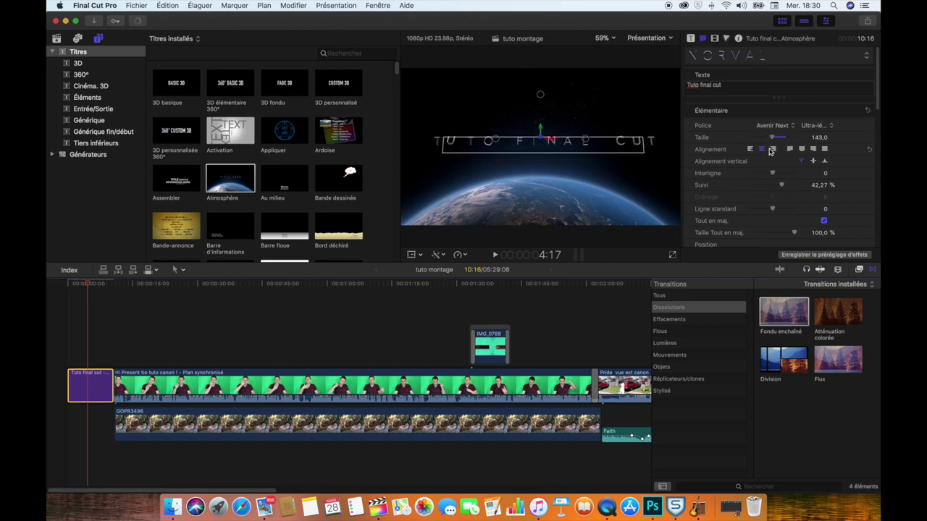
left_click_drag(773, 177, 773, 174)
Set the title's 3D text depth to 49, weight to 1.92 and front edge size to 6.53
scroll(705, 66, "down", 10)
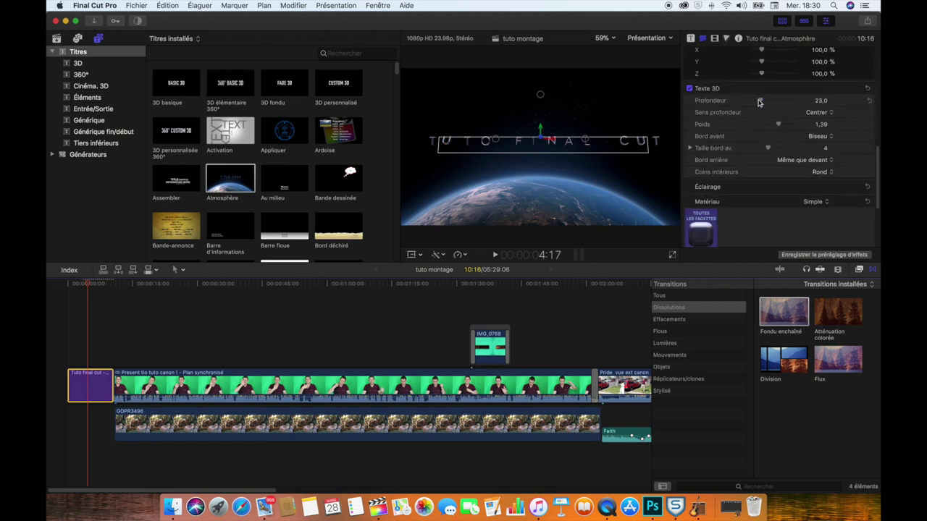
left_click_drag(761, 102, 773, 105)
left_click_drag(768, 150, 780, 125)
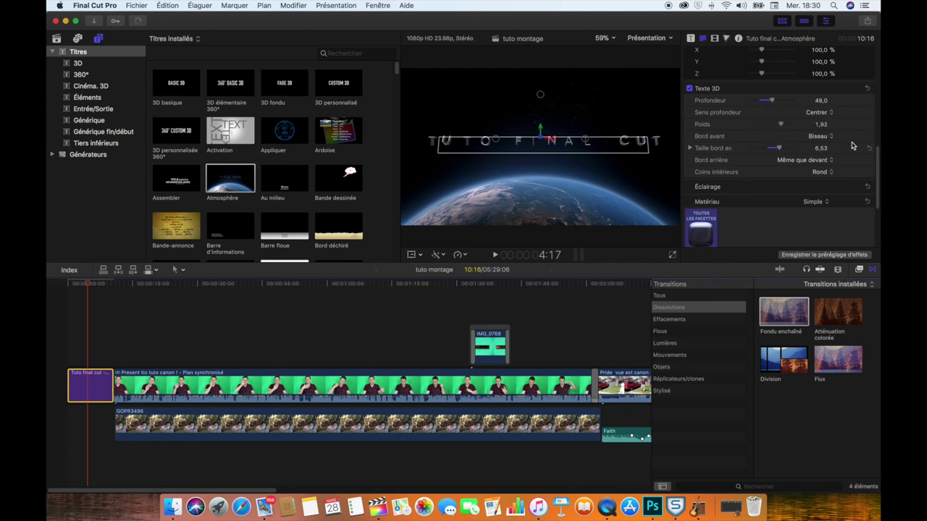
scroll(796, 145, "up", 3)
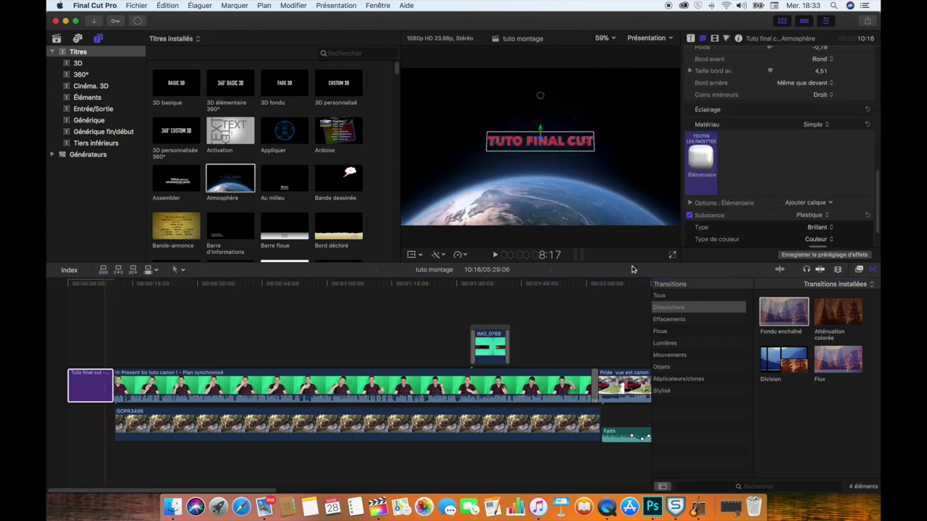
Apply the Motion material from the Divers category to all facets of the title and set its text size to 288
left_click(700, 156)
mouse_move(721, 265)
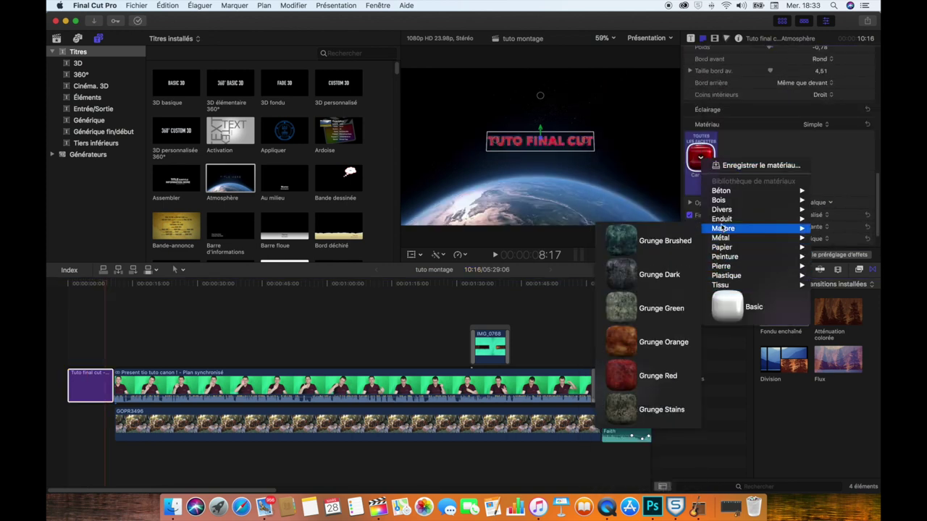
mouse_move(721, 209)
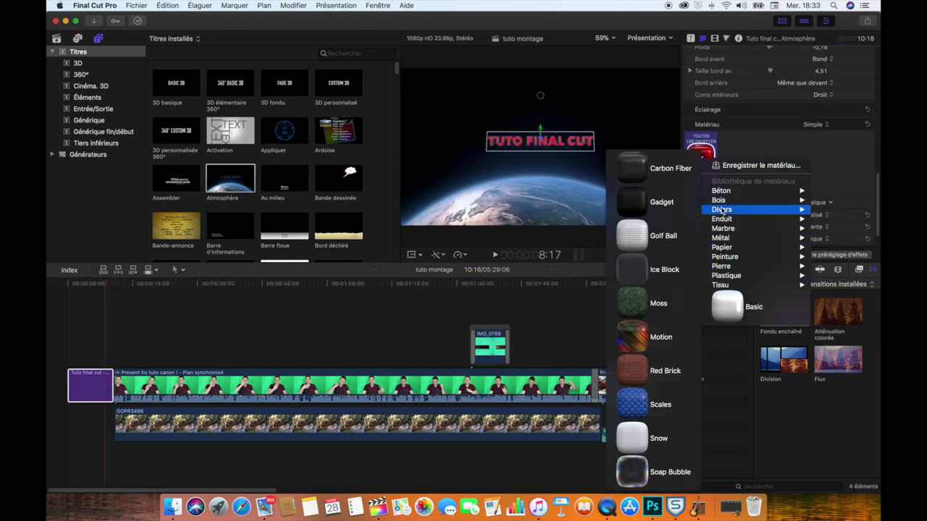
left_click(631, 336)
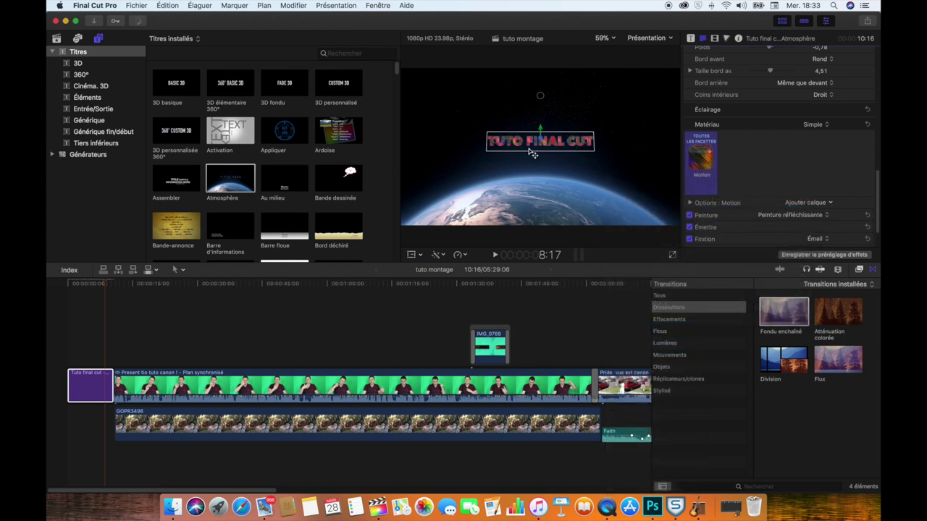
left_click_drag(877, 185, 877, 51)
left_click_drag(783, 139, 797, 142)
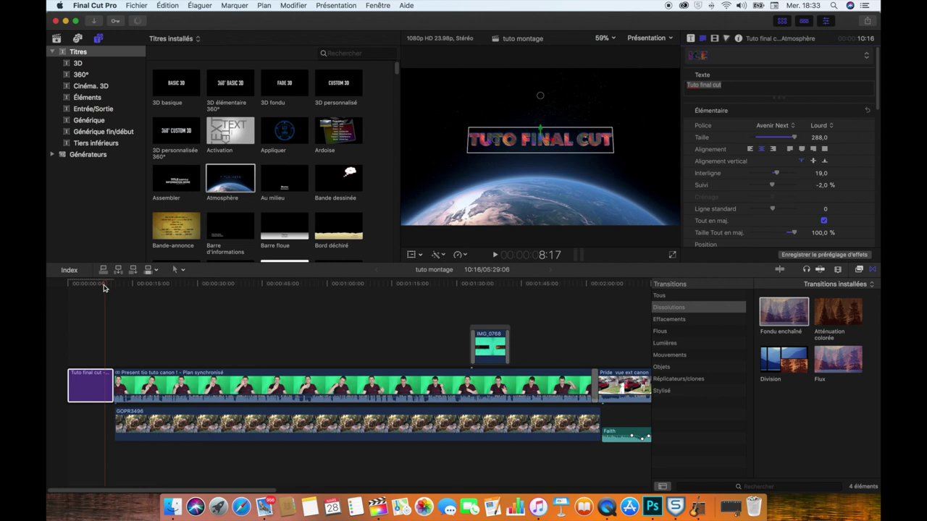
Play the opening title from the start of the project to about 9 seconds to check its look and animation
left_click_drag(104, 287, 68, 288)
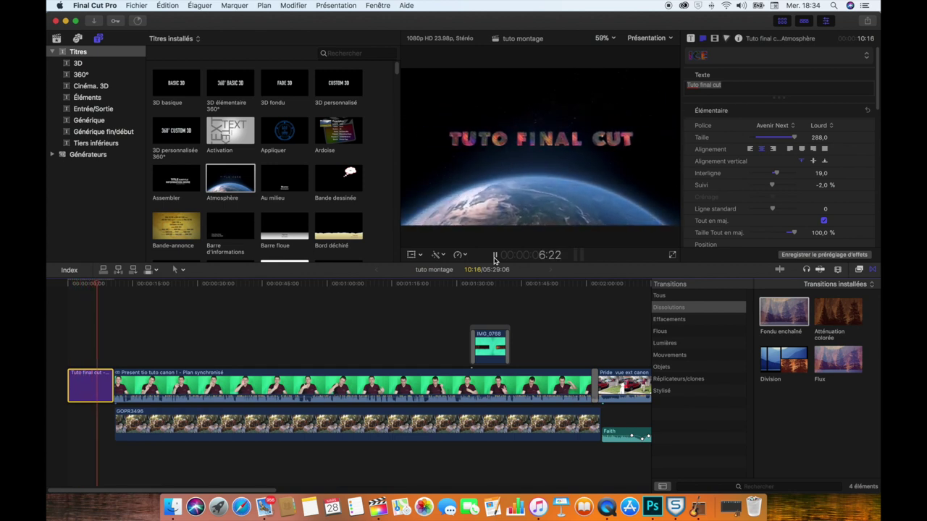
left_click(495, 258)
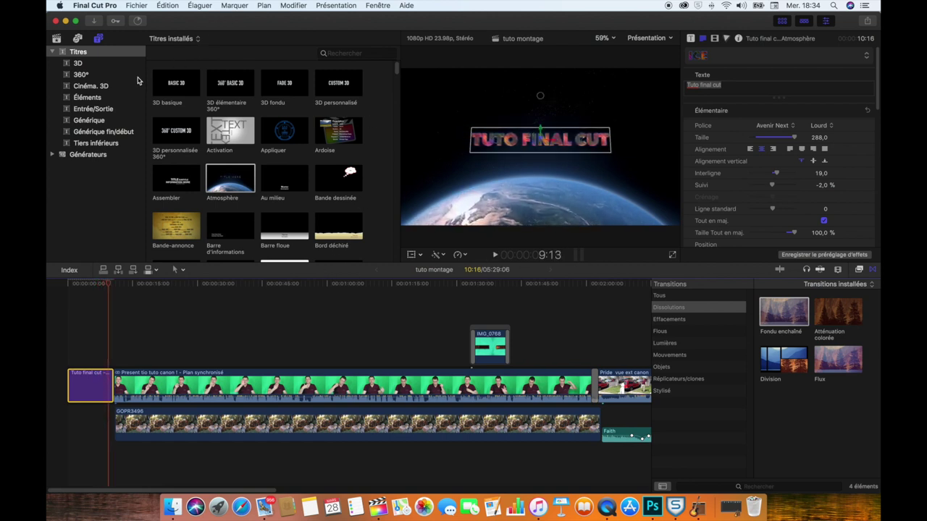
Connect the Drone Angelic Mystery sound effect from the Sci-Fi category beneath the opening title and trim it to about the title's length
left_click(78, 39)
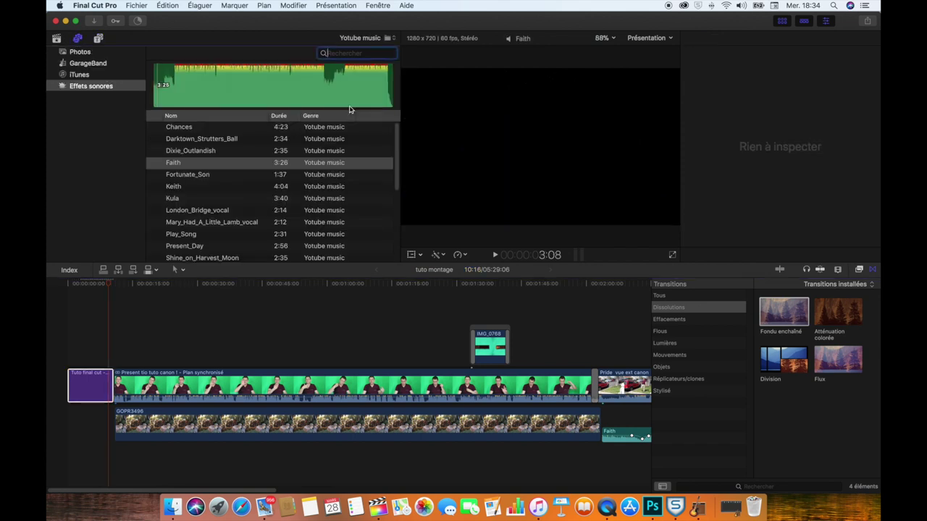
left_click(395, 41)
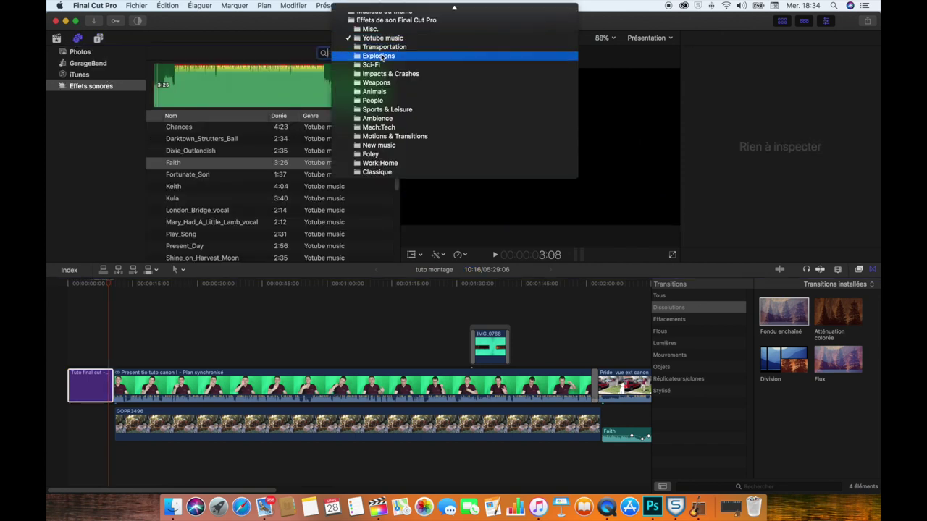
left_click(374, 67)
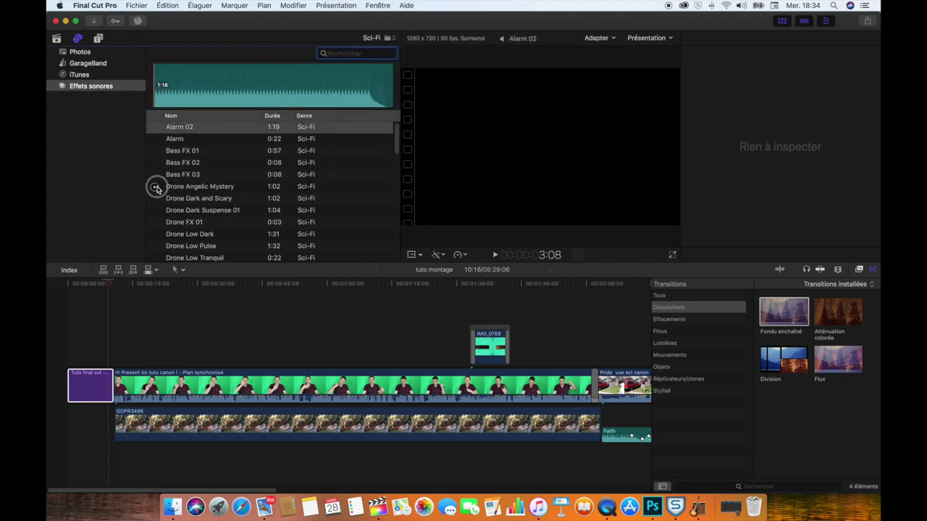
left_click(156, 188)
scroll(165, 213, "down", 3)
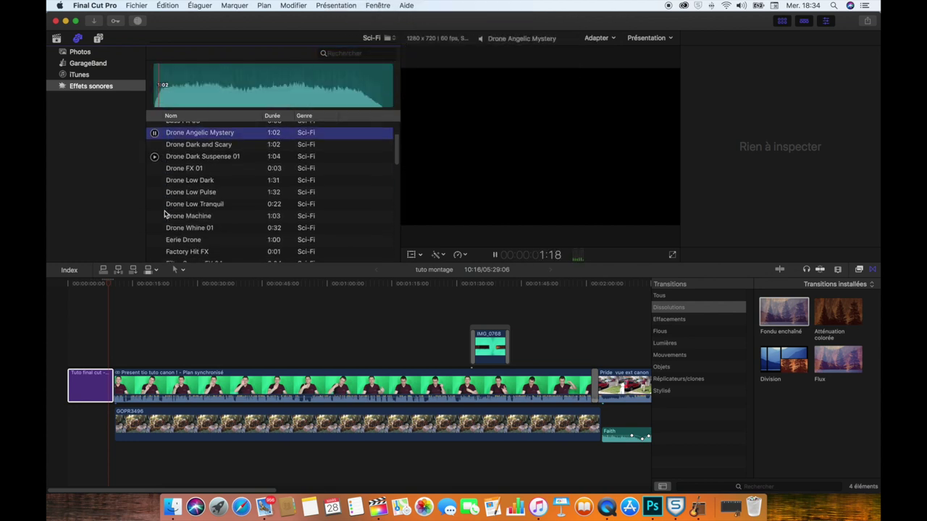
key("q")
left_click(494, 254)
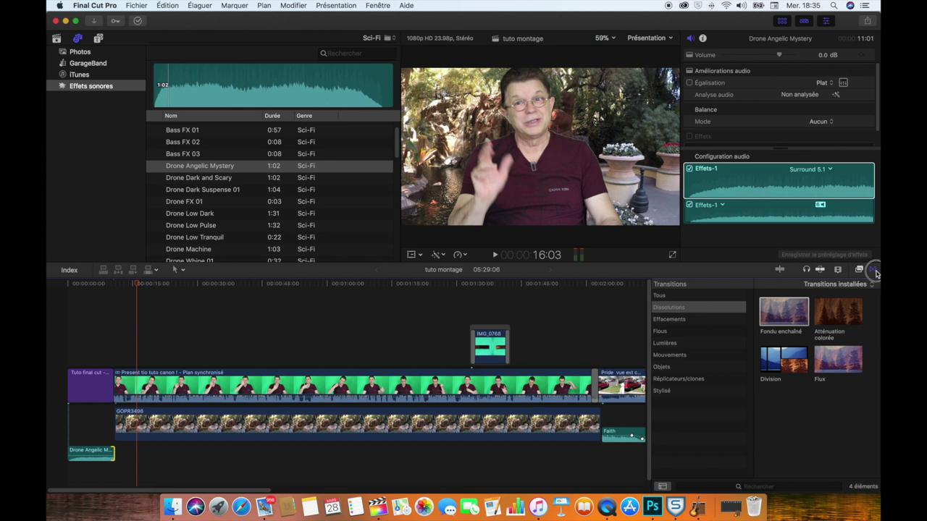
Add the Feuilles transition from the Objets category between the opening title and the presenter clip
left_click(873, 270)
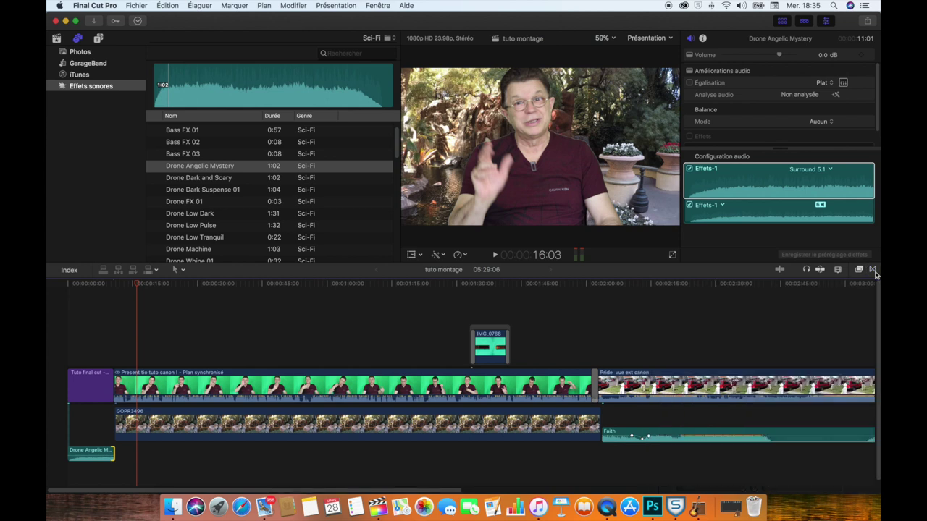
left_click(874, 270)
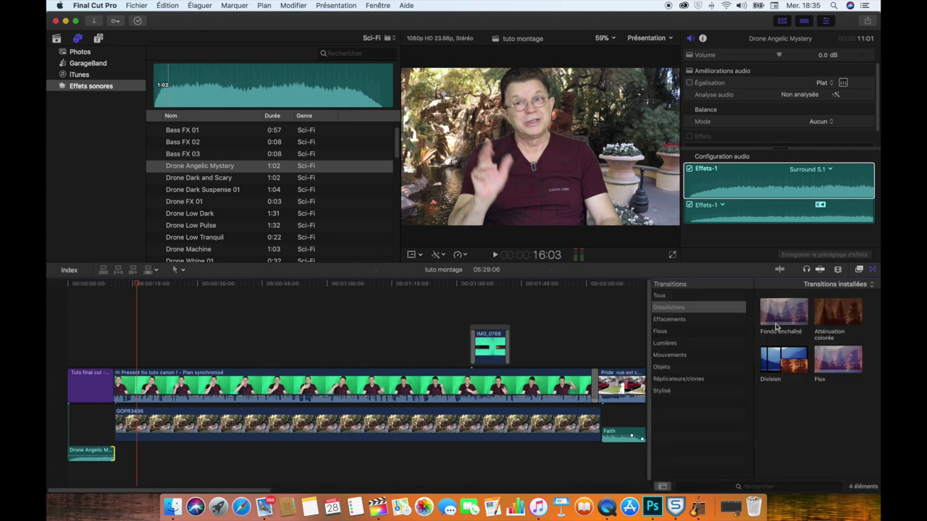
left_click(664, 356)
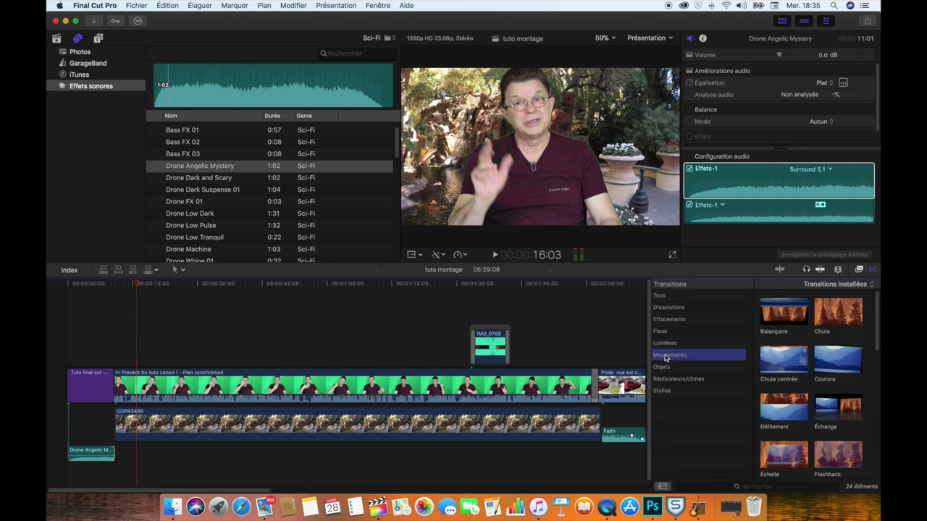
left_click(665, 367)
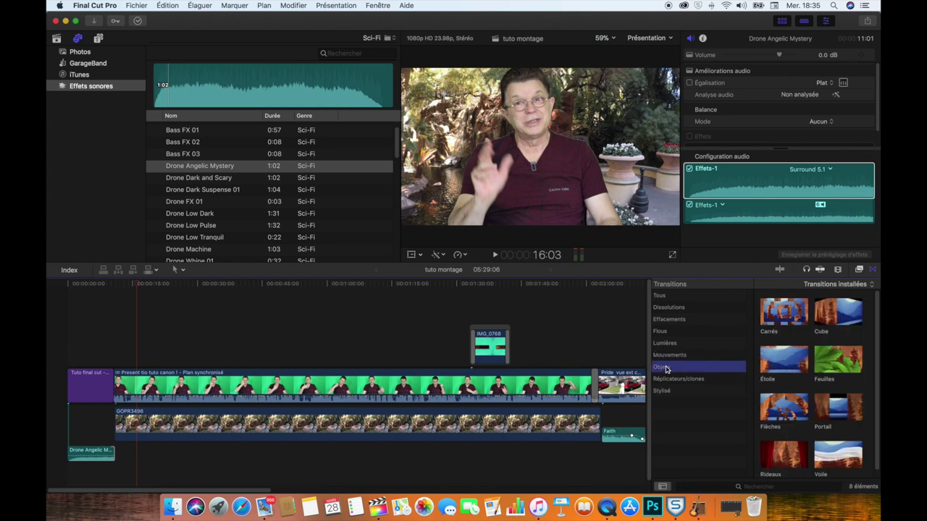
left_click_drag(654, 385, 150, 372)
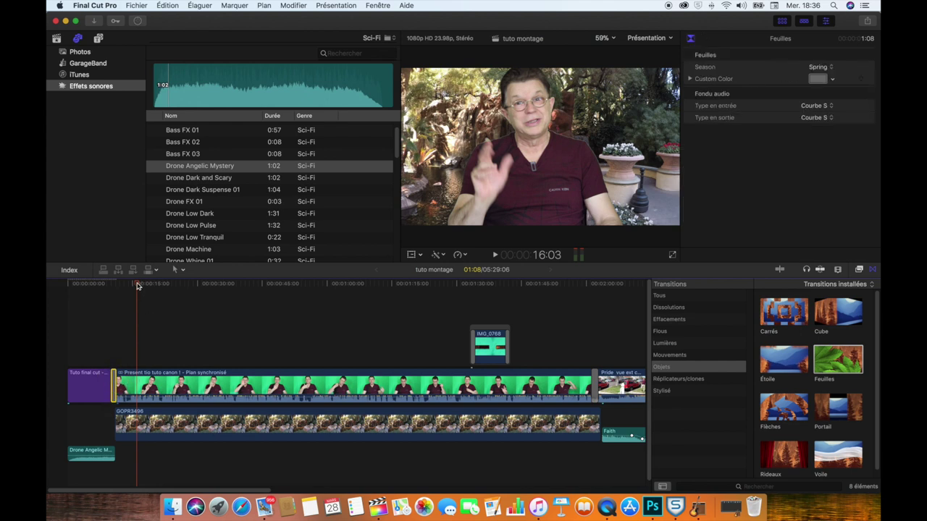
Play the timeline from the end of the title to about 13 seconds to check the Feuilles transition
left_click(91, 286)
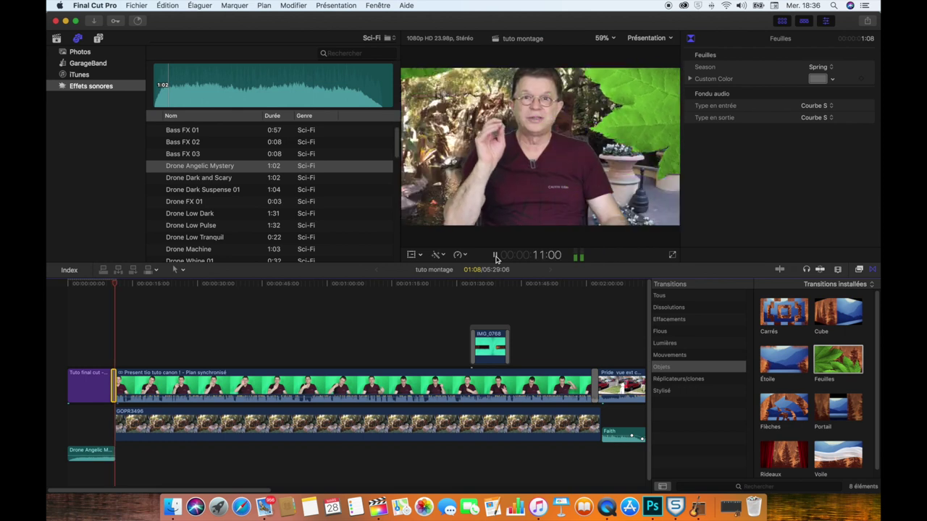
left_click(495, 255)
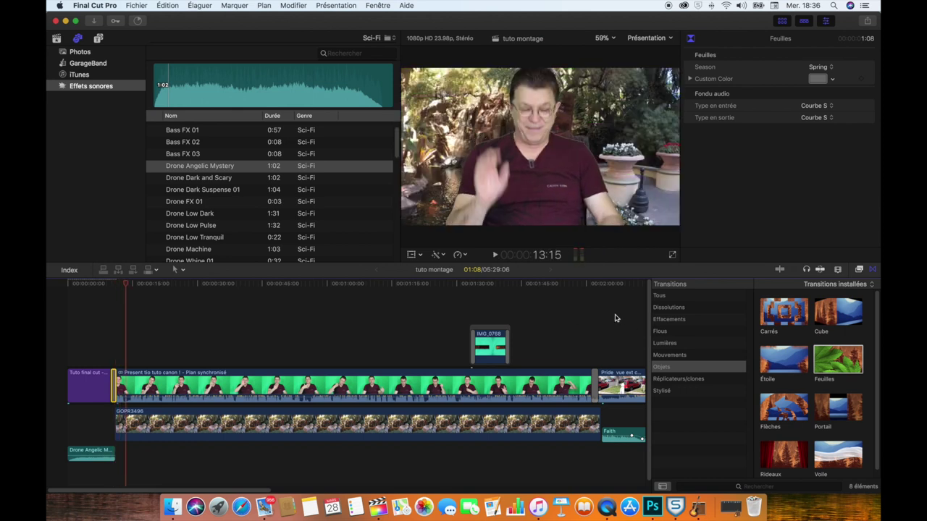